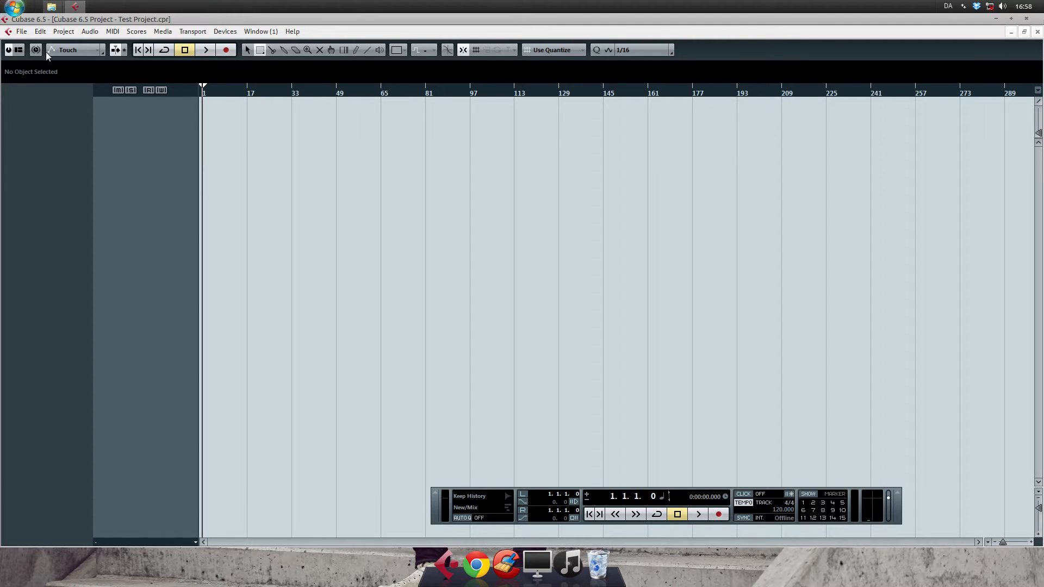
# Save the project under the name Test Project in the Test Project folder as a Cubase Project File (.cpr)
pyautogui.click(22, 31)
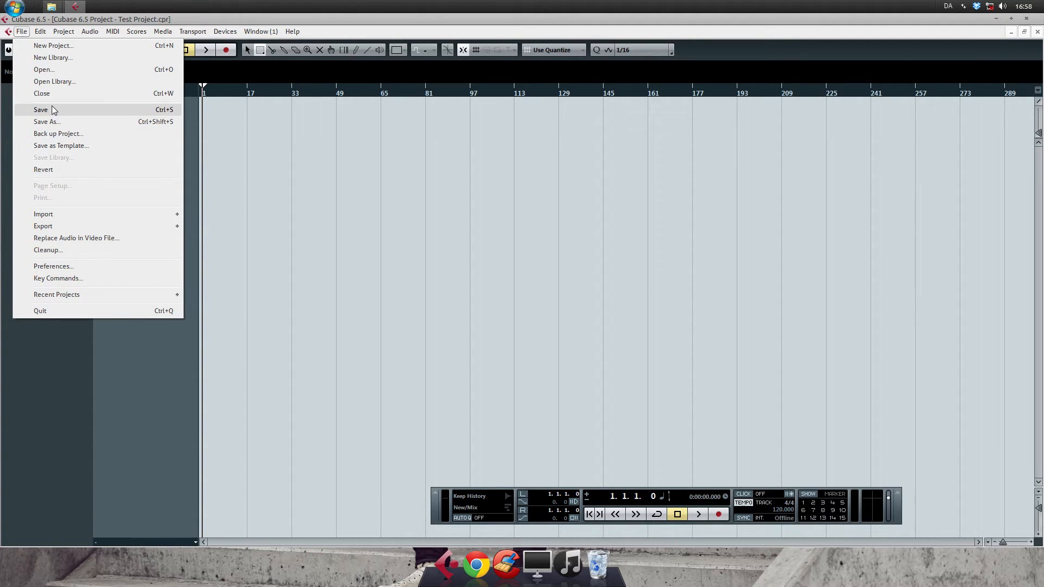
pyautogui.click(53, 122)
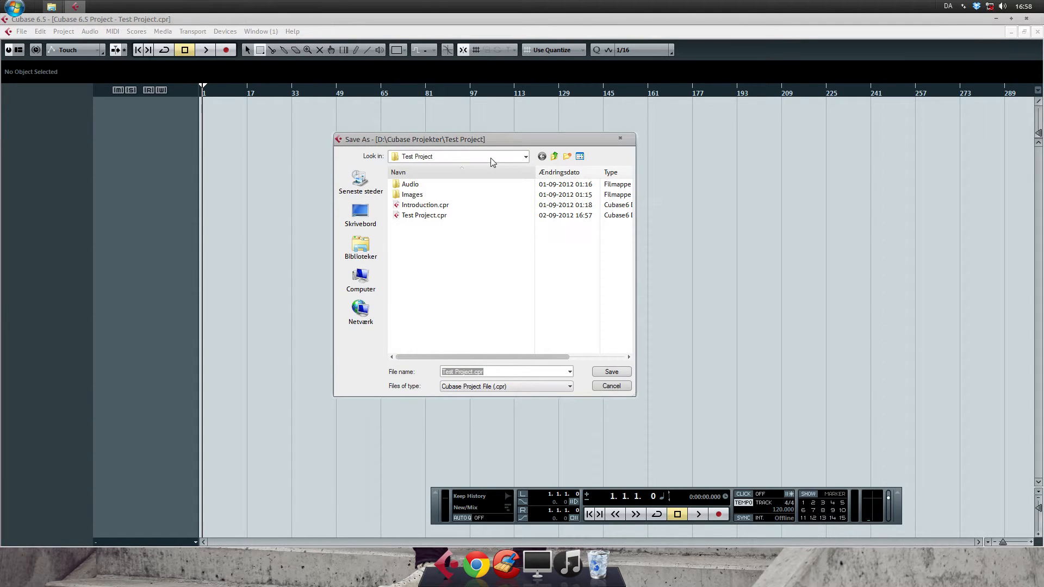
pyautogui.moveTo(490, 142); pyautogui.dragTo(476, 168)
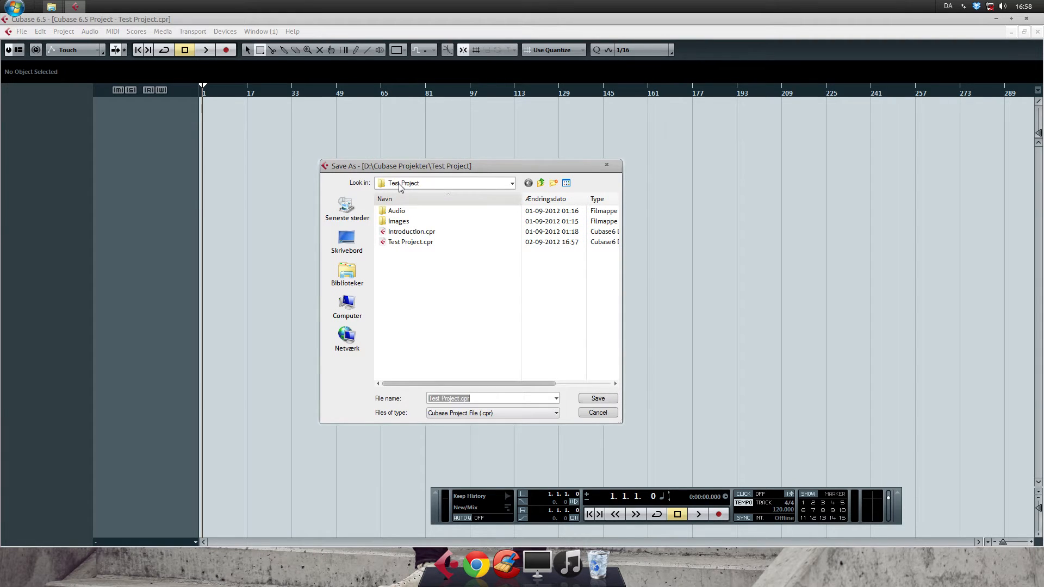
pyautogui.write('Test Project')
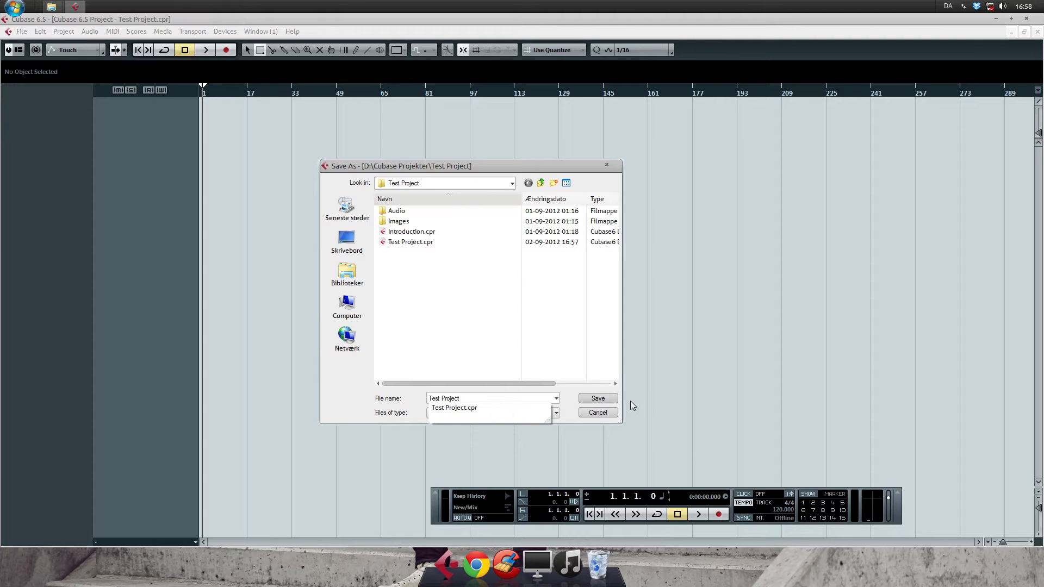
pyautogui.click(450, 330)
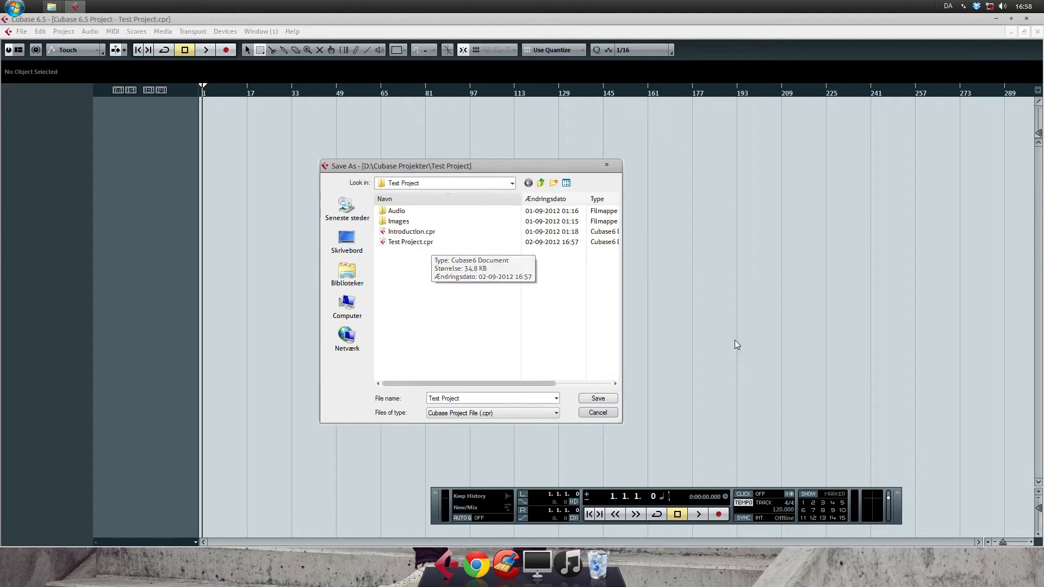
pyautogui.click(604, 398)
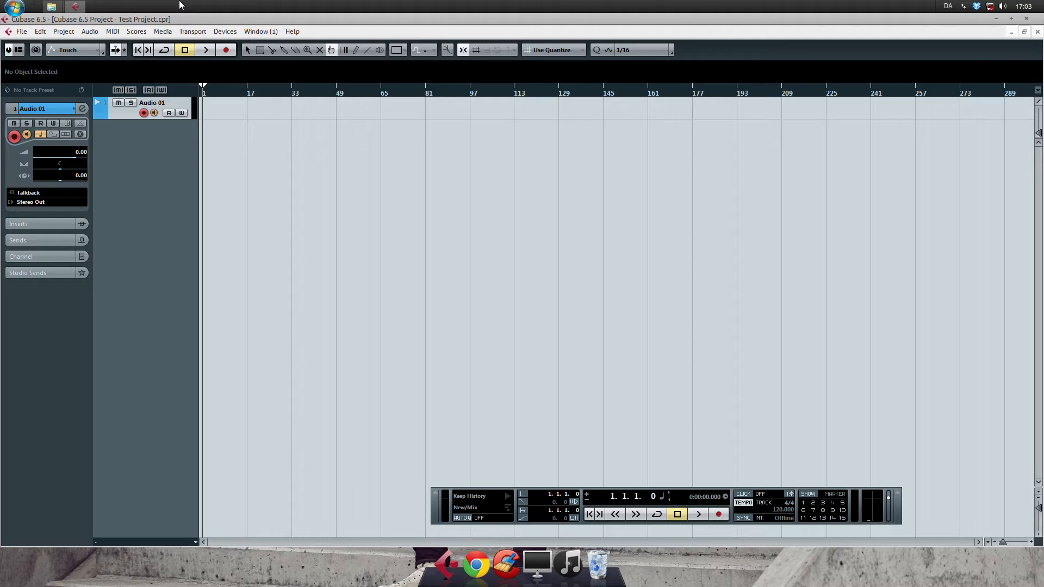
pyautogui.press('t')
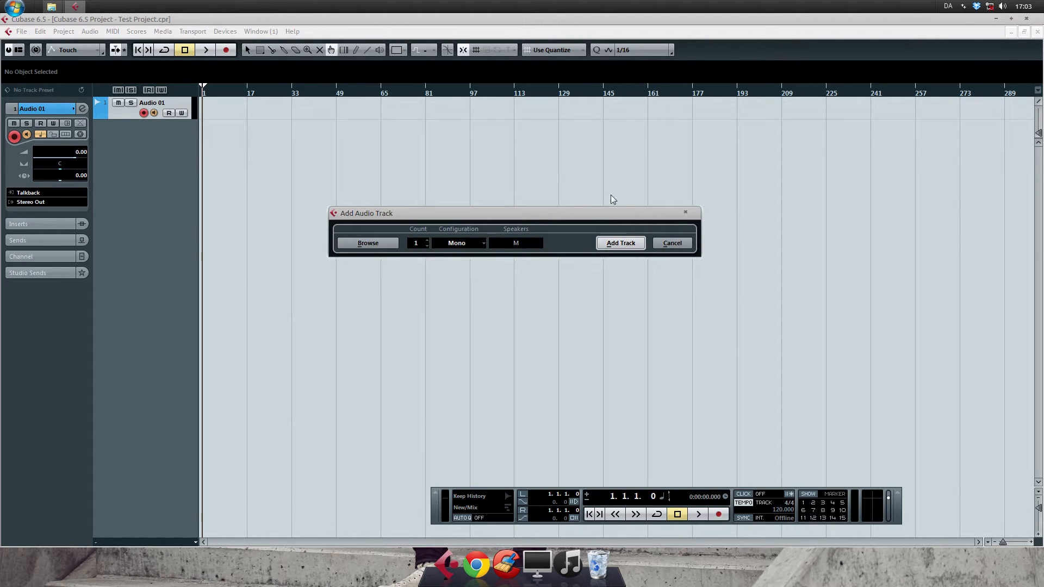
pyautogui.click(672, 243)
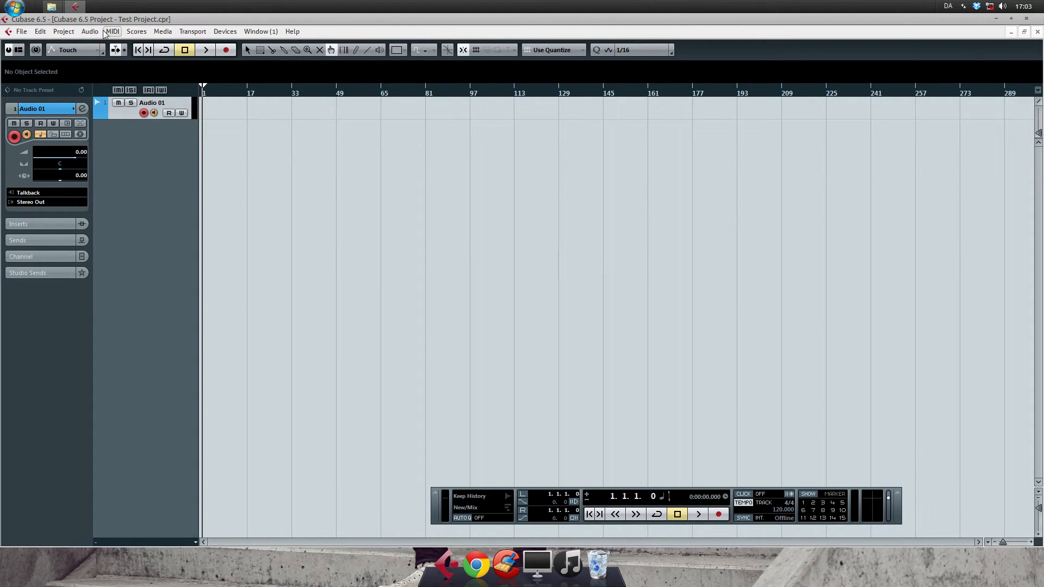
pyautogui.click(63, 31)
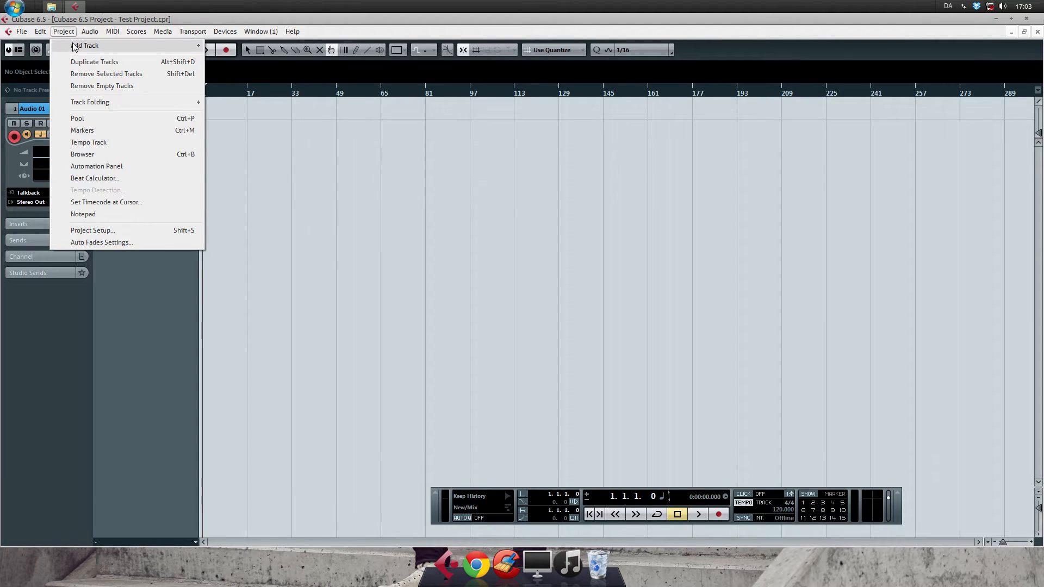
pyautogui.moveTo(78, 49)
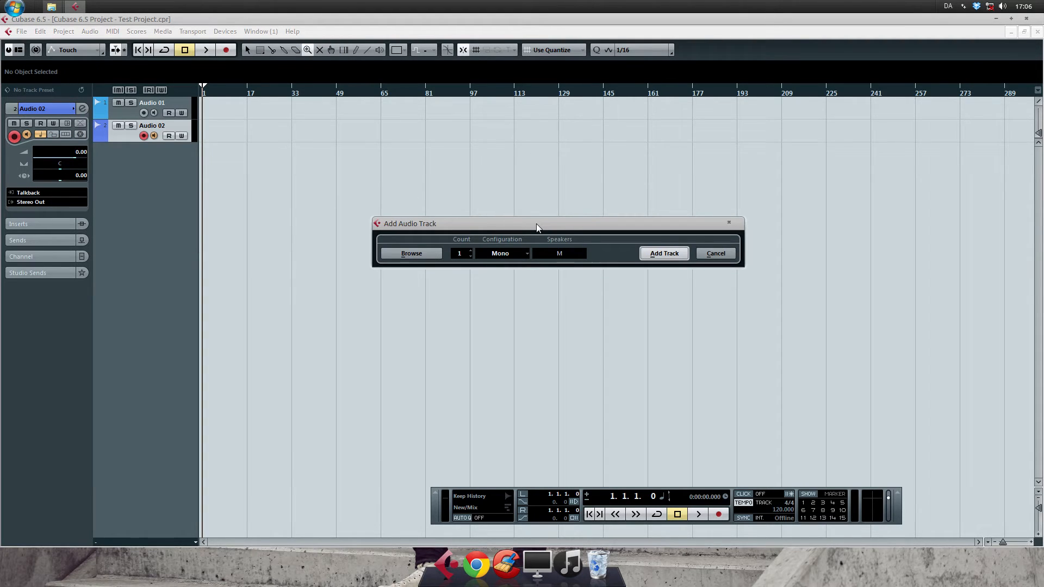
# Try out different track counts for the new audio tracks and bring up the channel configuration choices
pyautogui.click(471, 250)
pyautogui.click(471, 251)
pyautogui.click(470, 258)
pyautogui.click(470, 257)
pyautogui.click(470, 257)
pyautogui.click(470, 257)
pyautogui.click(470, 257)
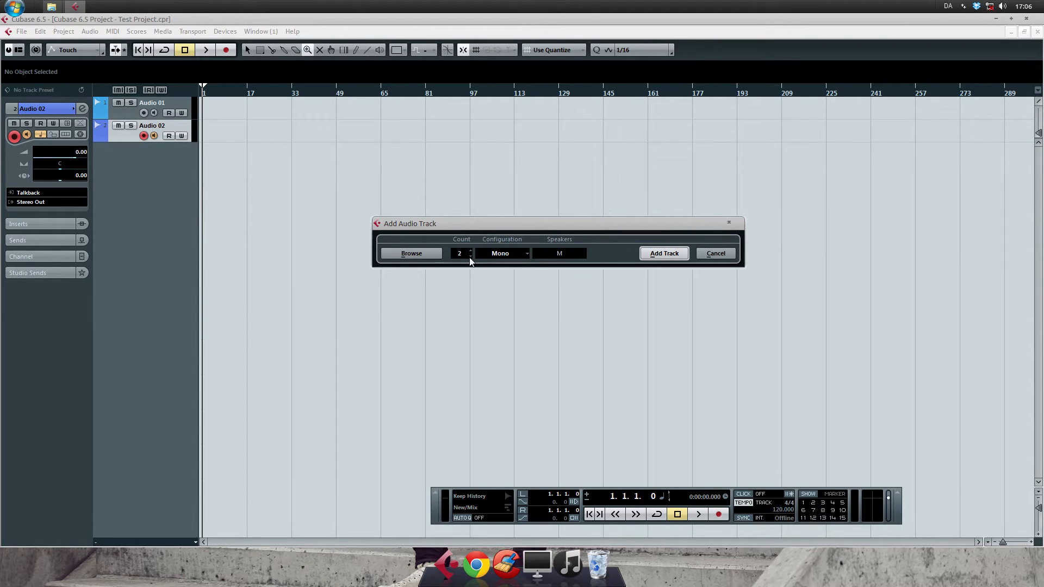
pyautogui.click(504, 257)
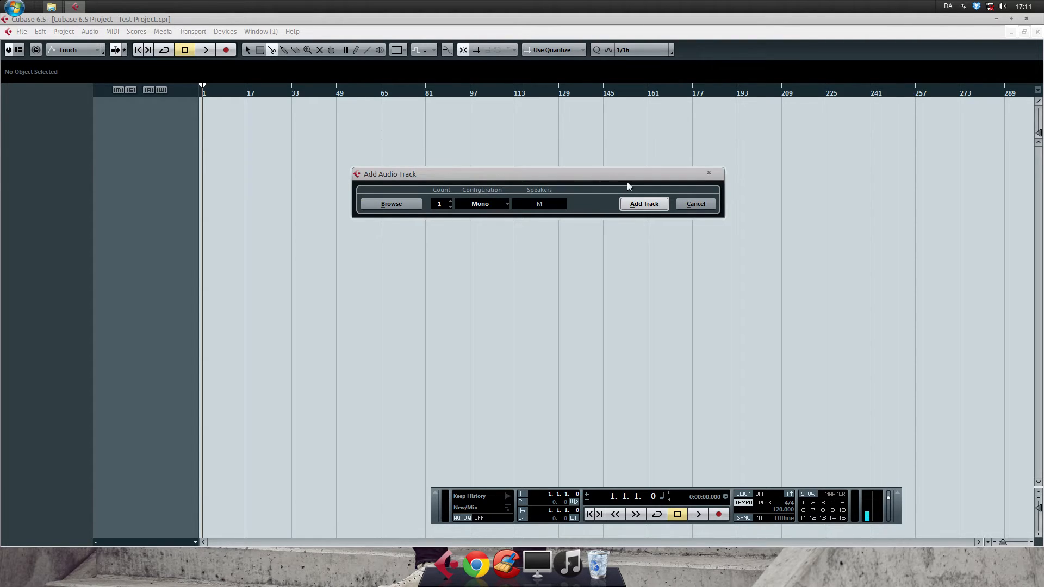
# Add one mono audio track to the project and turn off its input monitoring
pyautogui.click(649, 209)
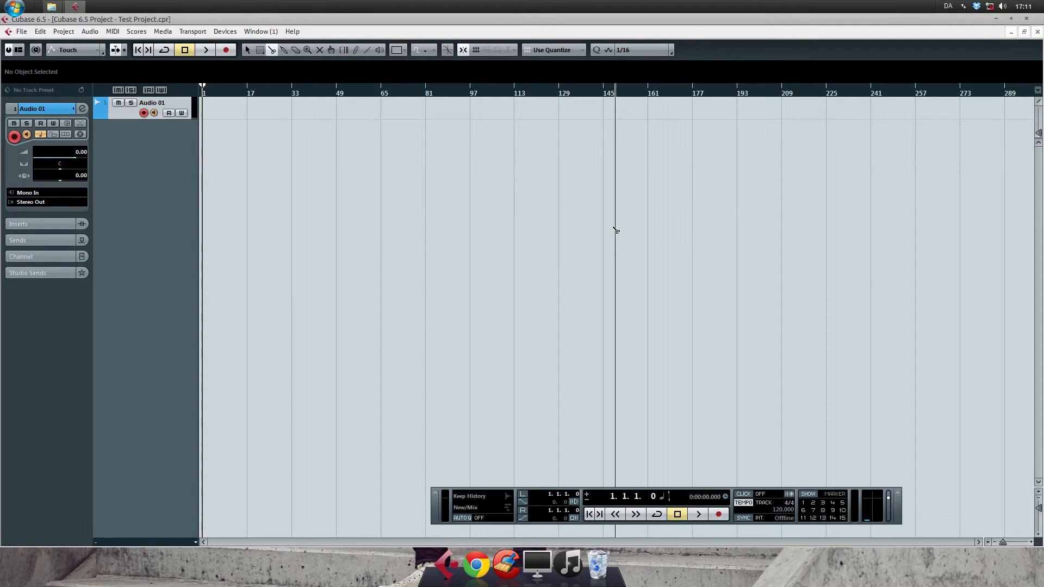
pyautogui.click(154, 113)
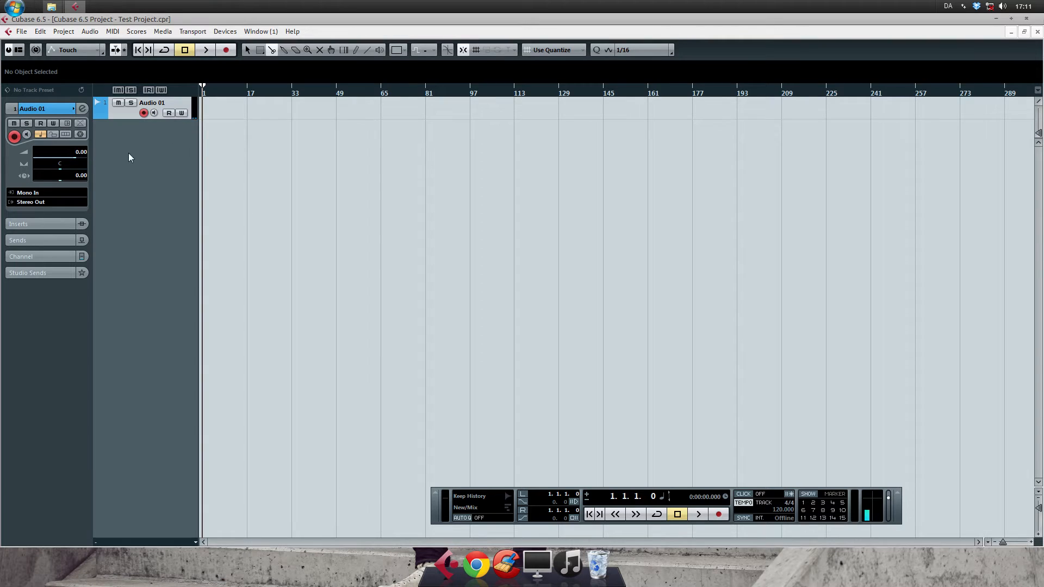
# Add a second audio track to the project with a stereo configuration
pyautogui.click(63, 31)
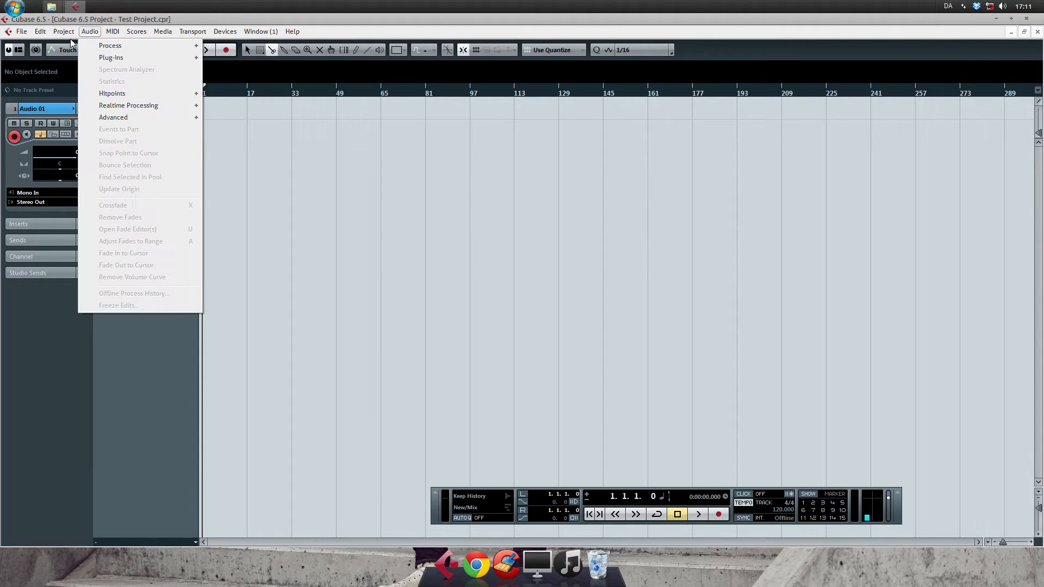
pyautogui.moveTo(77, 46)
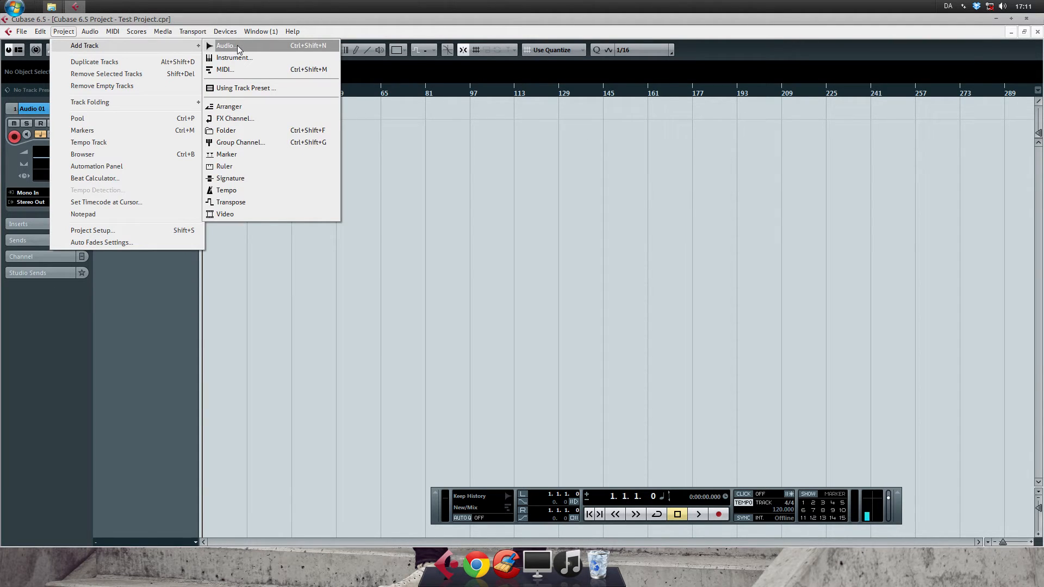
pyautogui.click(307, 47)
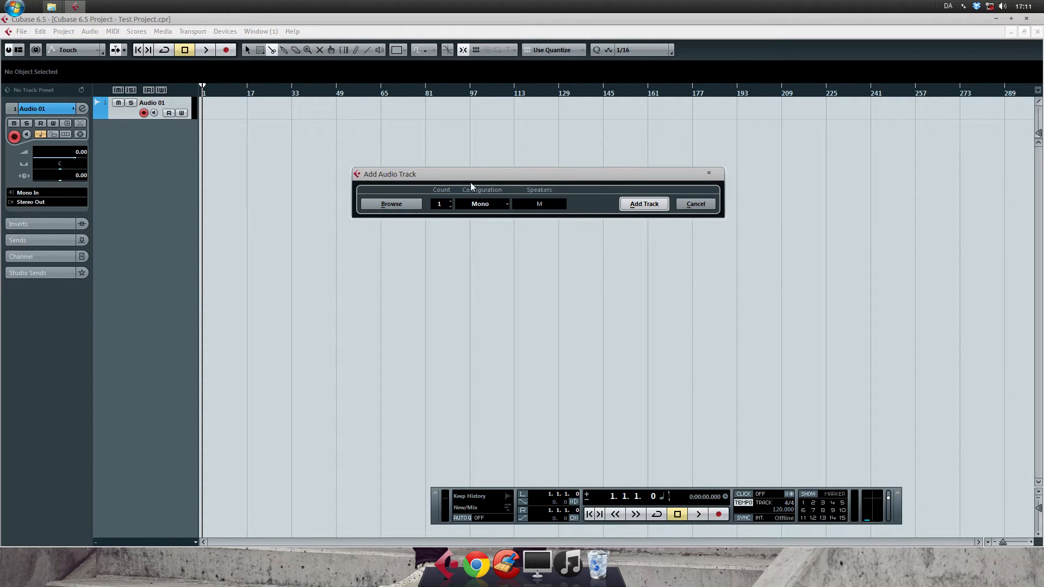
pyautogui.click(480, 204)
pyautogui.click(501, 226)
pyautogui.click(630, 205)
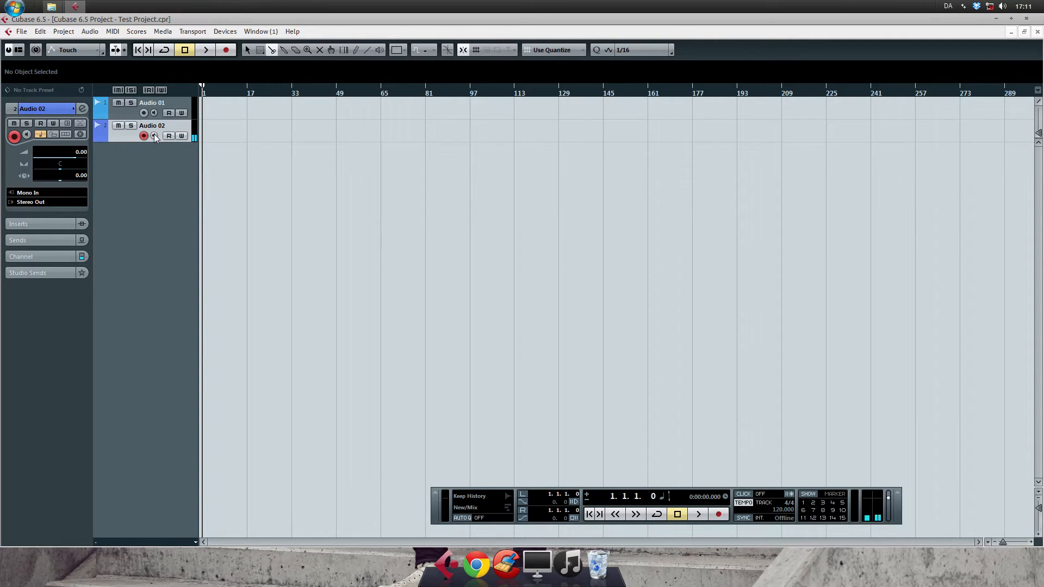
# Disarm recording on the second audio track and rename the first track Mono Track
pyautogui.click(144, 135)
pyautogui.click(143, 112)
pyautogui.click(154, 113)
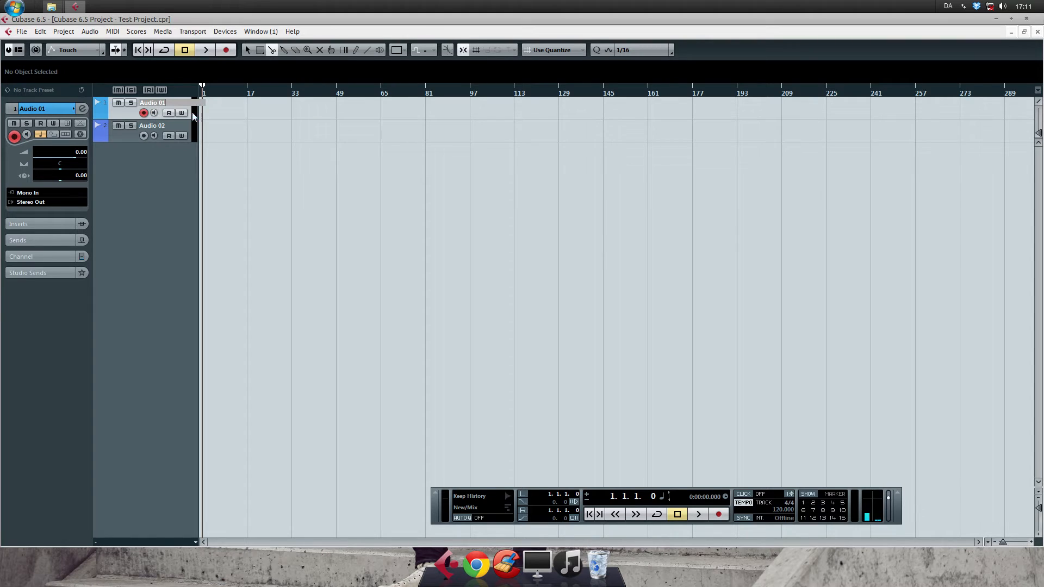
pyautogui.write('Mono Track')
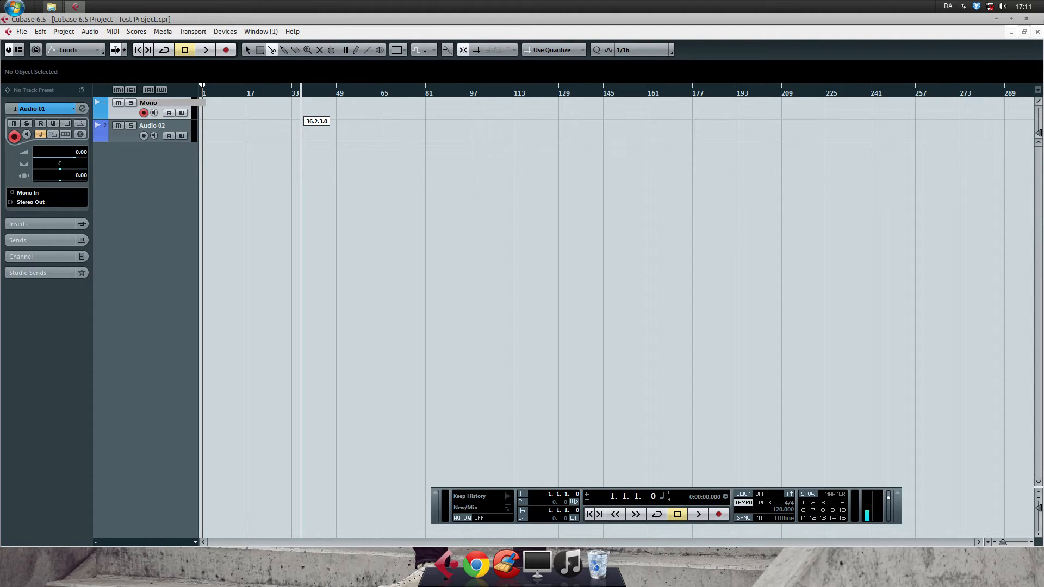
pyautogui.press('Return')
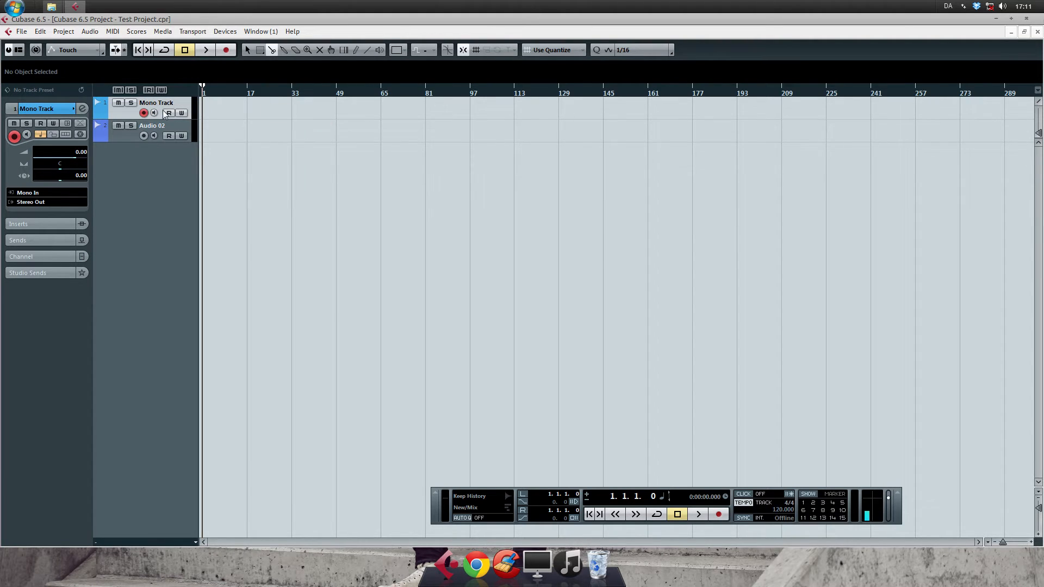
# Rename the second audio track Stereo Track and turn off its record enable, leaving the Mono Track selected
pyautogui.doubleClick(153, 126)
pyautogui.write('Stereo Track')
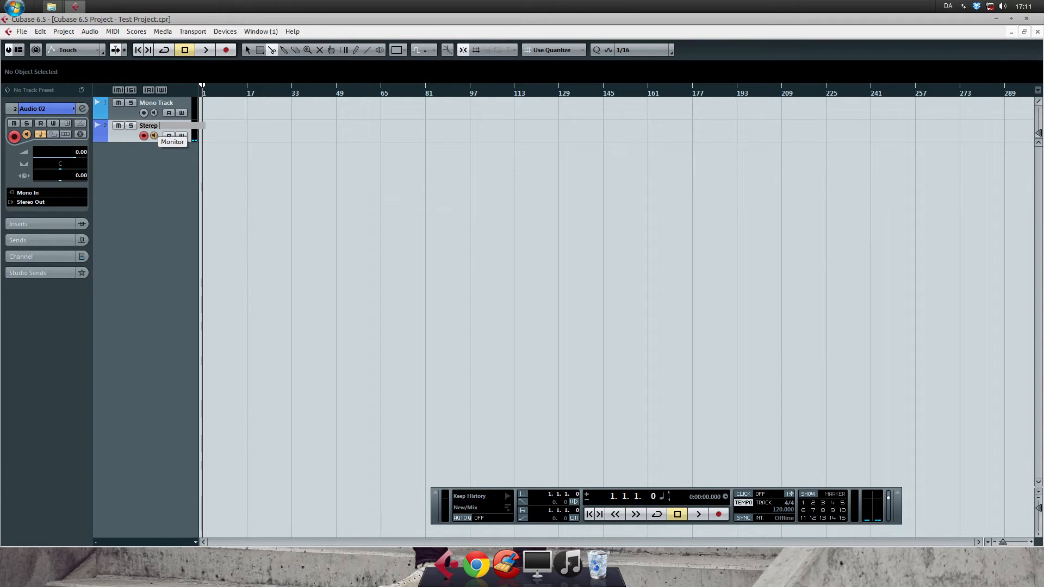
pyautogui.press('Return')
pyautogui.click(143, 136)
pyautogui.click(151, 102)
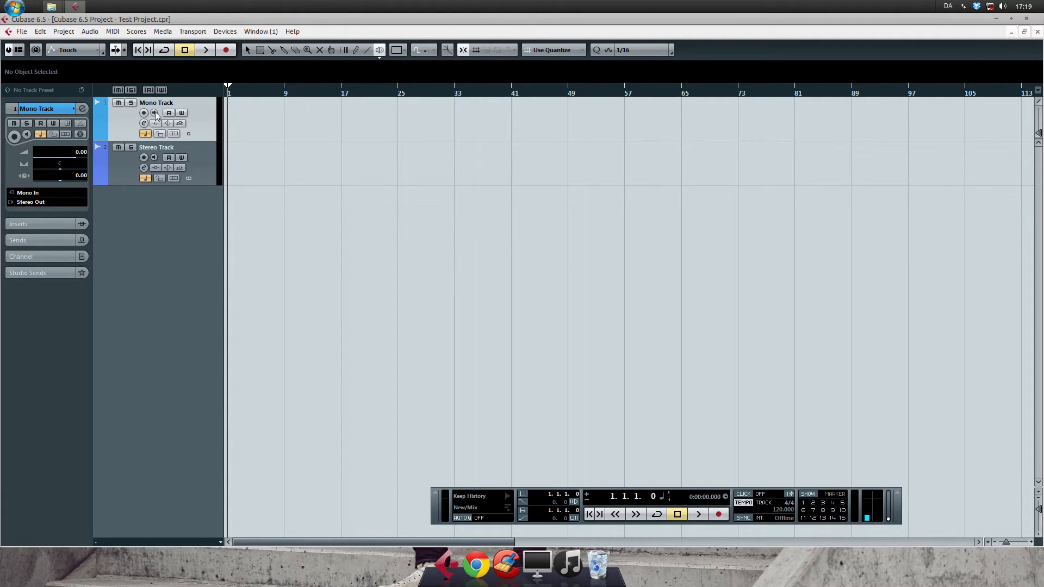
# Mark a range over about the first 30 bars of the Mono Track with the Range Selection tool, then clear it
pyautogui.press('2')
pyautogui.click(232, 125)
pyautogui.moveTo(232, 124); pyautogui.dragTo(436, 124)
pyautogui.click(445, 125)
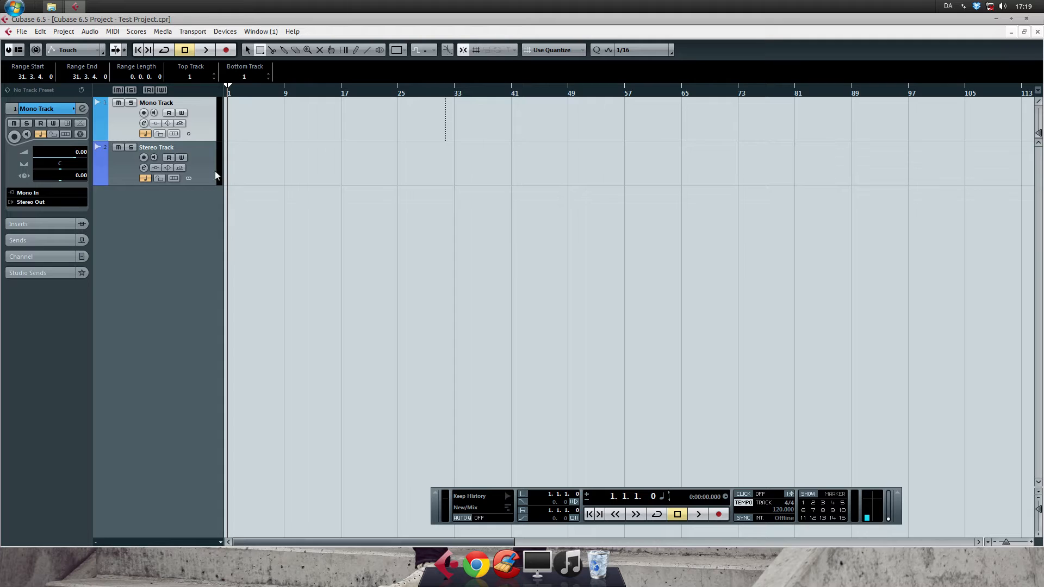
# Try different heights for the Mono Track, collapsing it to its name row and expanding it to two rows of controls
pyautogui.moveTo(202, 141)
pyautogui.mouseDown()
pyautogui.moveTo(203, 184)
pyautogui.moveTo(203, 130)
pyautogui.mouseUp()
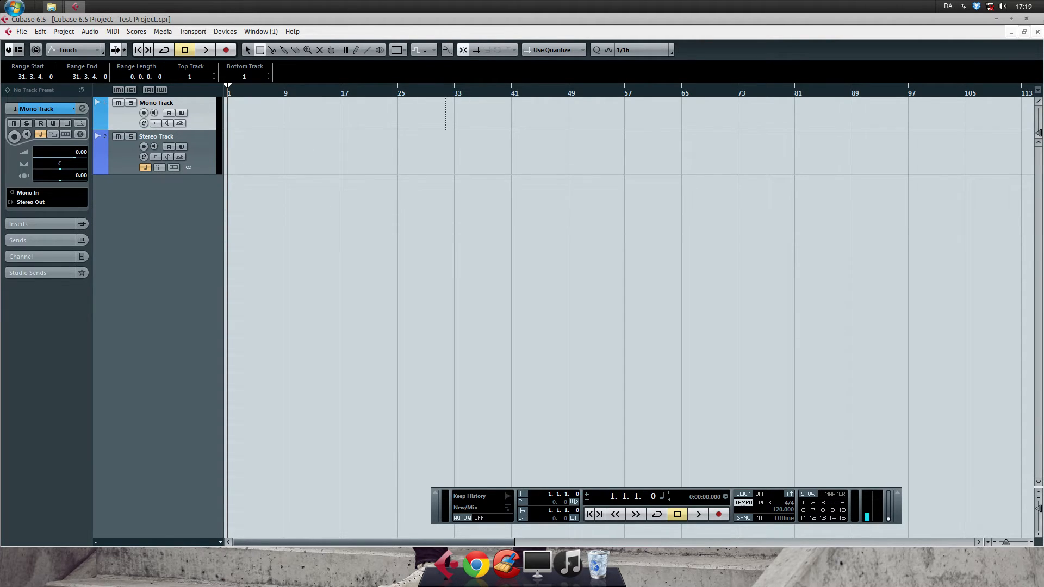
pyautogui.moveTo(1038, 509)
pyautogui.mouseDown()
pyautogui.moveTo(1039, 519)
pyautogui.moveTo(1039, 503)
pyautogui.mouseUp()
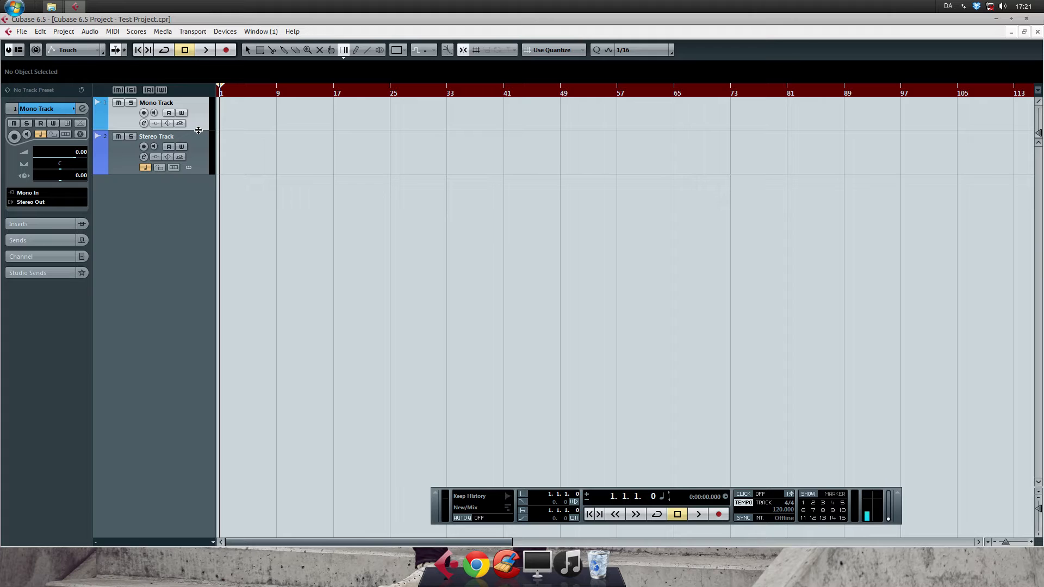
pyautogui.moveTo(198, 130); pyautogui.dragTo(195, 89)
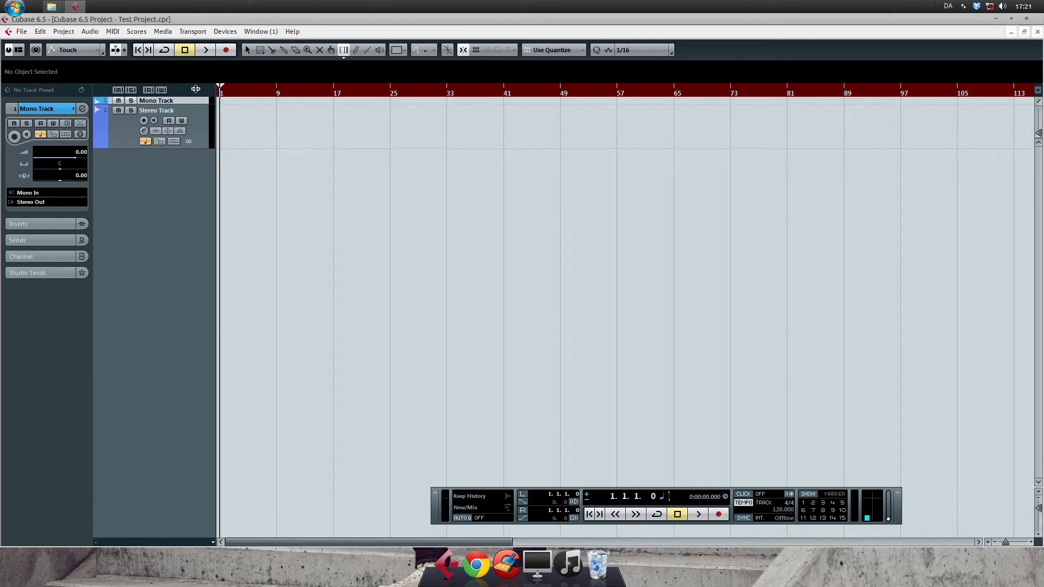
pyautogui.moveTo(195, 87); pyautogui.dragTo(198, 128)
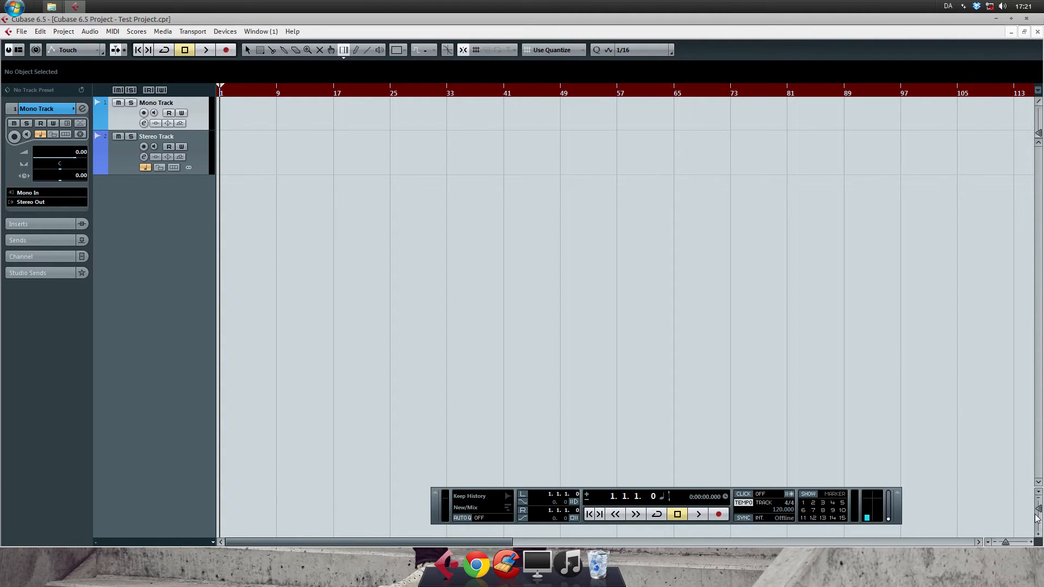
# Increase the height of both tracks together, then shorten the Mono Track to a single row of controls
pyautogui.moveTo(1039, 510); pyautogui.dragTo(1039, 516)
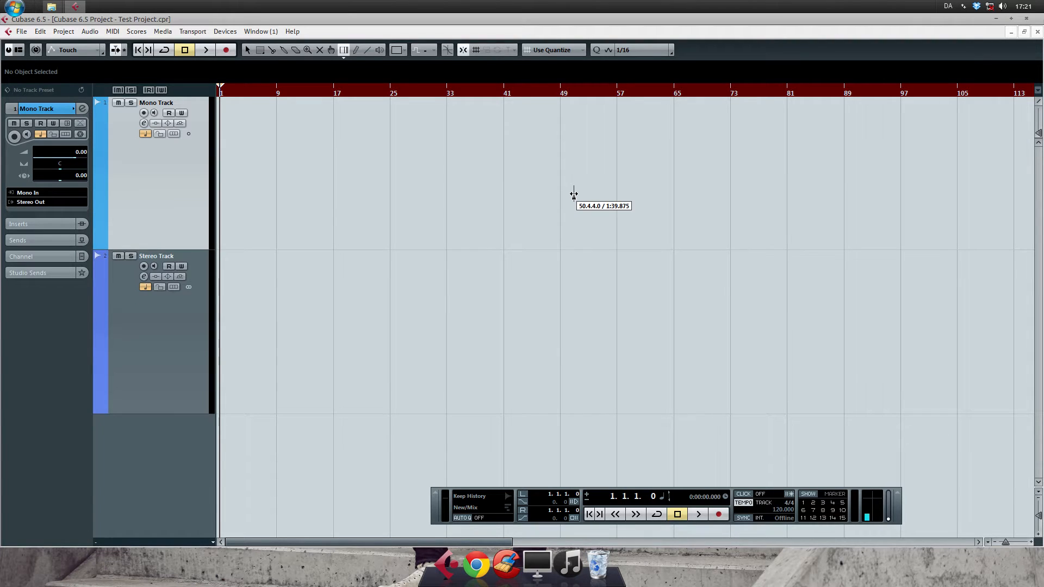
pyautogui.moveTo(1038, 519); pyautogui.dragTo(1038, 515)
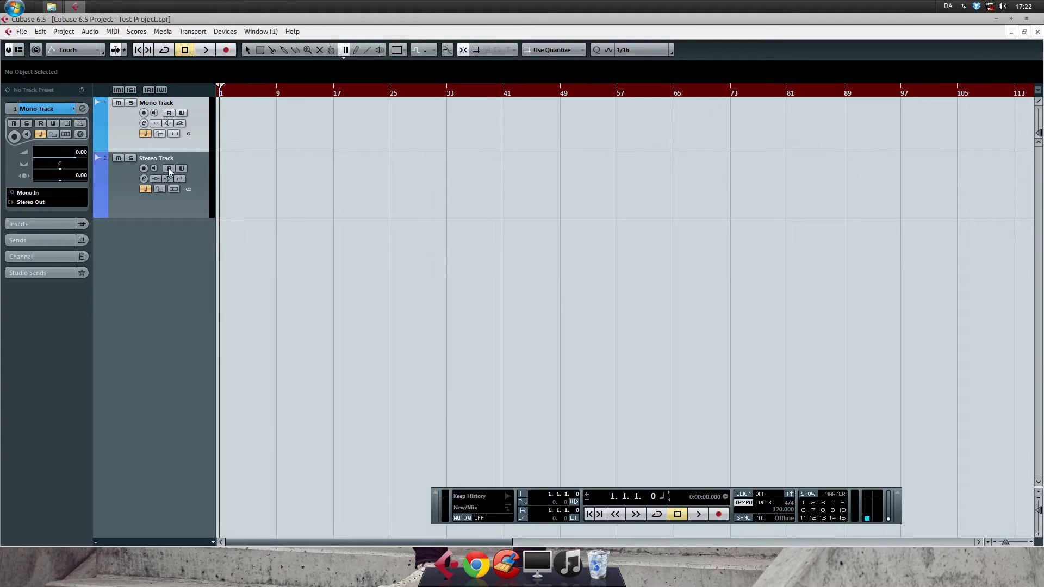
pyautogui.moveTo(188, 151); pyautogui.dragTo(192, 118)
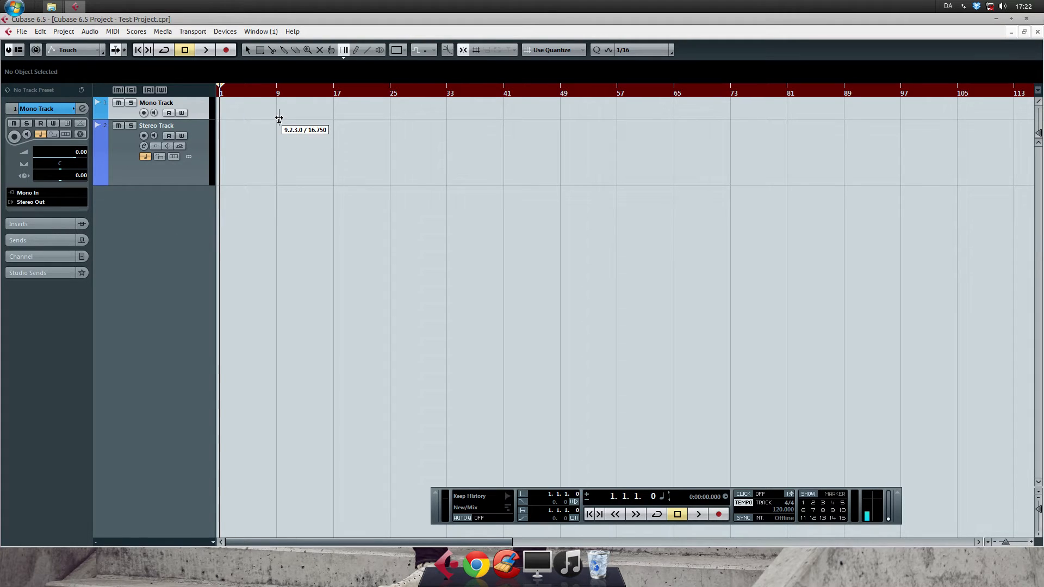
# Record-enable the Mono Track
pyautogui.click(144, 113)
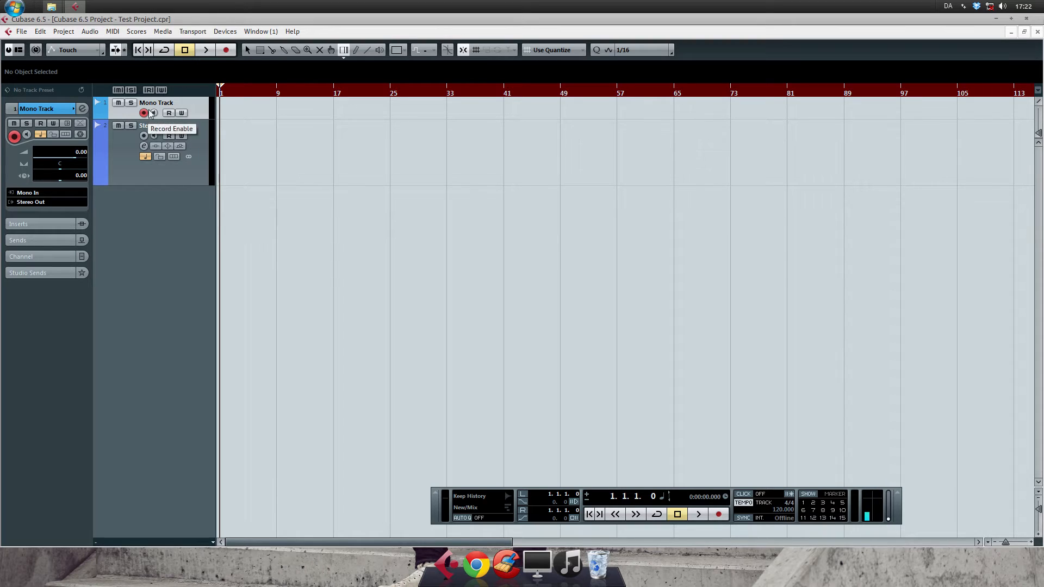
pyautogui.moveTo(240, 94); pyautogui.dragTo(182, 76)
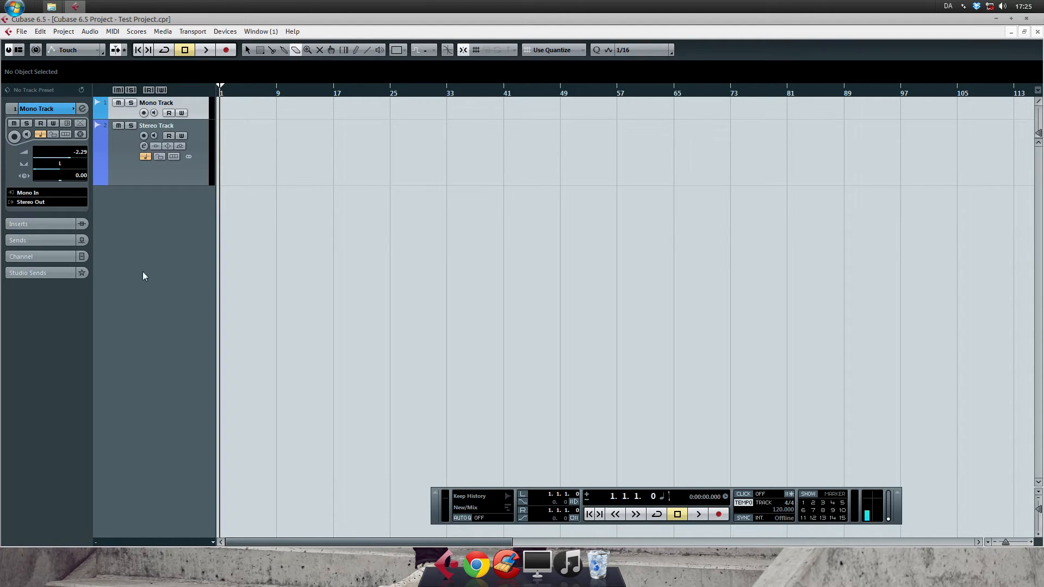
# Try soloing the Mono Track and the Stereo Track, then clear the solo
pyautogui.click(130, 103)
pyautogui.click(134, 126)
pyautogui.click(135, 126)
# Mute the Mono Track, then clear that mute and mute the Stereo Track instead
pyautogui.click(119, 102)
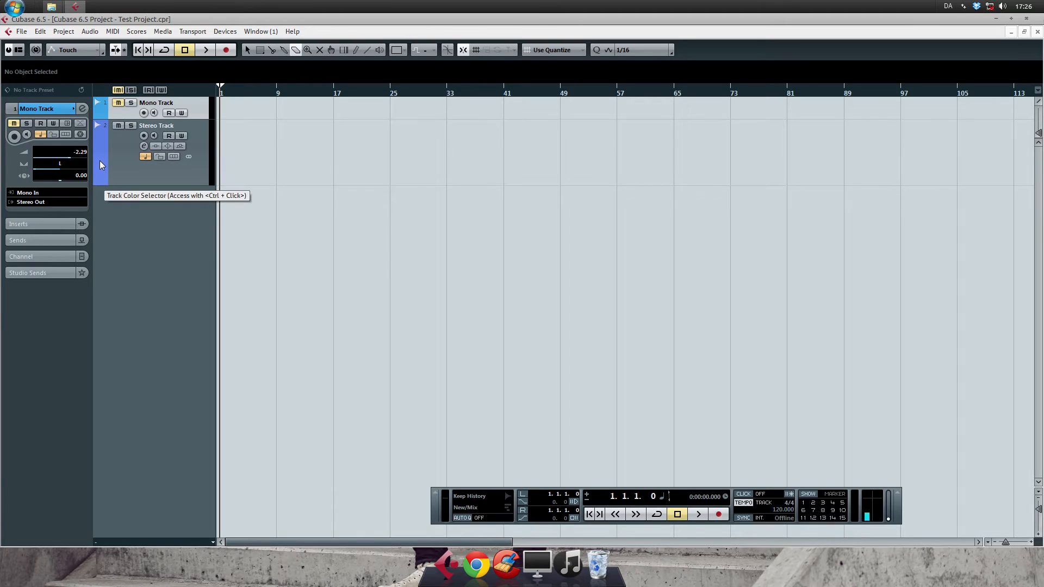
pyautogui.click(118, 103)
pyautogui.click(118, 125)
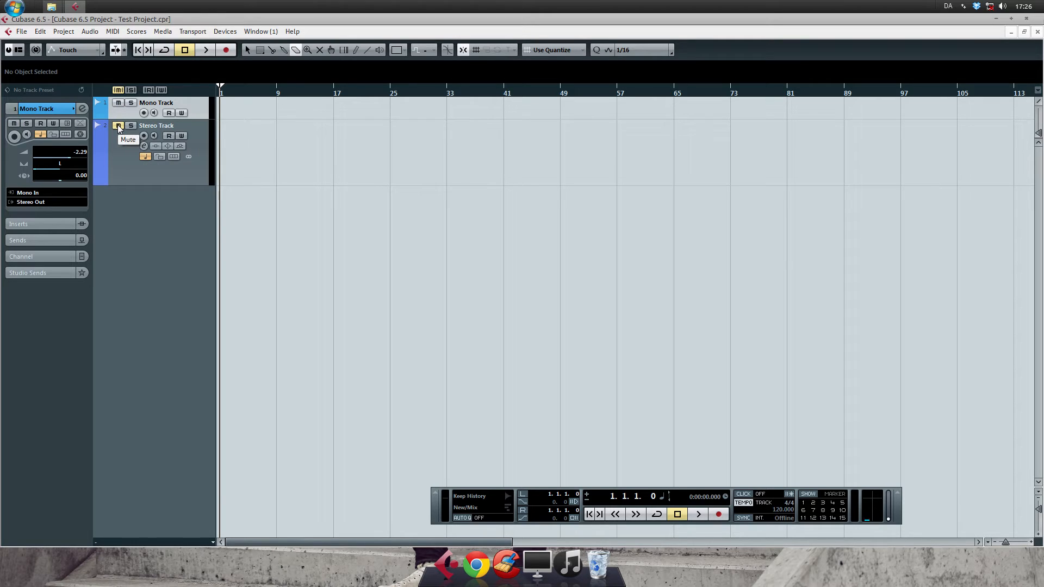
# Unmute the Stereo Track, then try soloing both tracks and clear all solos at once
pyautogui.click(118, 126)
pyautogui.click(131, 103)
pyautogui.click(130, 125)
pyautogui.click(131, 89)
# Enlarge the Mono Track to reveal all its control rows, then try its sends, EQ and inserts bypass switches and reset them
pyautogui.moveTo(197, 118); pyautogui.dragTo(204, 153)
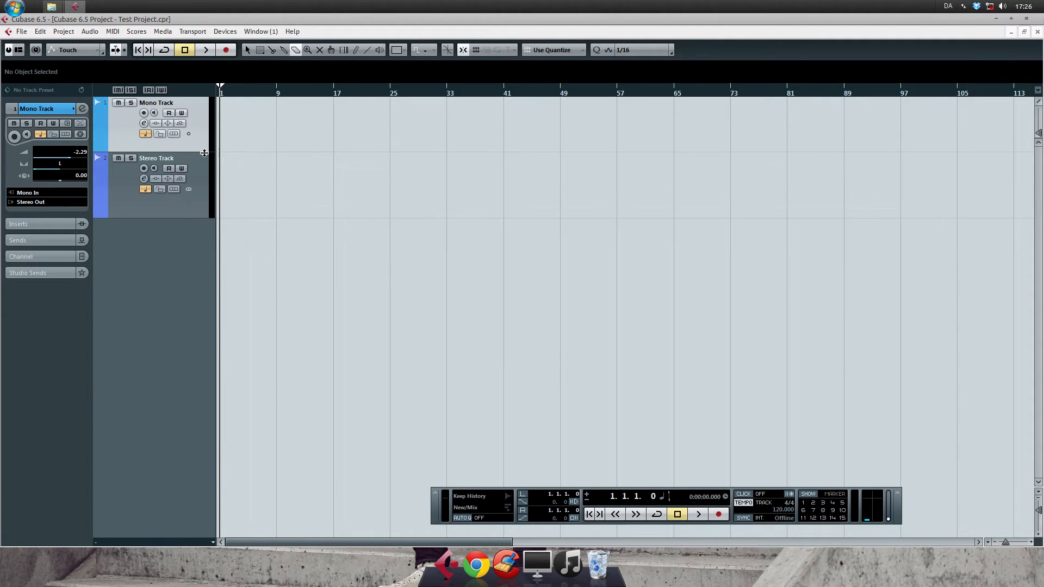
pyautogui.click(181, 123)
pyautogui.click(168, 123)
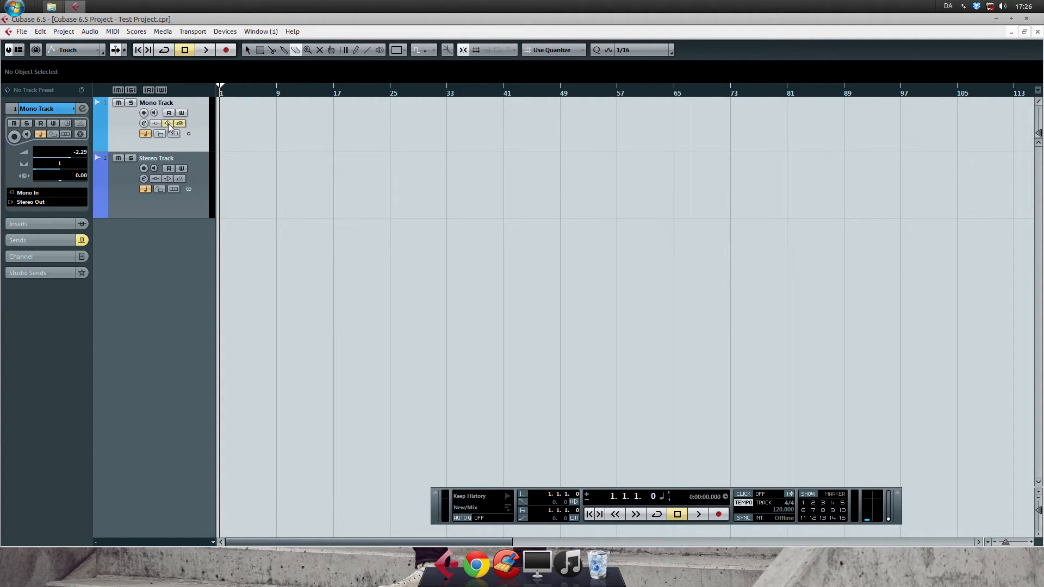
pyautogui.click(158, 124)
pyautogui.click(157, 123)
pyautogui.click(168, 123)
pyautogui.click(181, 123)
pyautogui.click(144, 123)
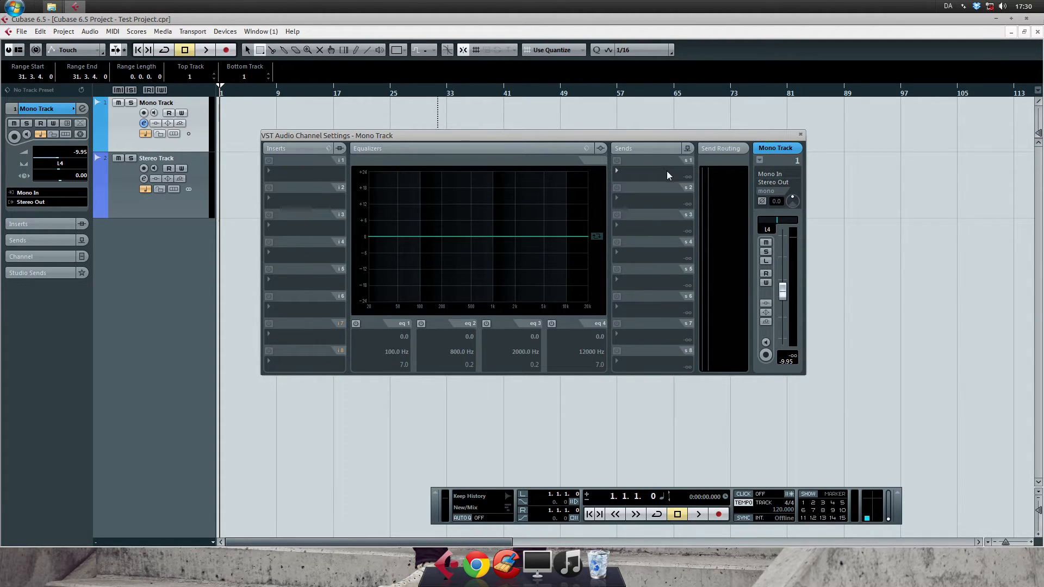
pyautogui.moveTo(783, 292); pyautogui.dragTo(783, 265)
pyautogui.moveTo(763, 227); pyautogui.dragTo(779, 219)
# Check the available input and output routing choices for the Mono Track, then close its channel settings
pyautogui.click(778, 173)
pyautogui.click(775, 164)
pyautogui.click(777, 172)
pyautogui.click(775, 173)
pyautogui.click(778, 182)
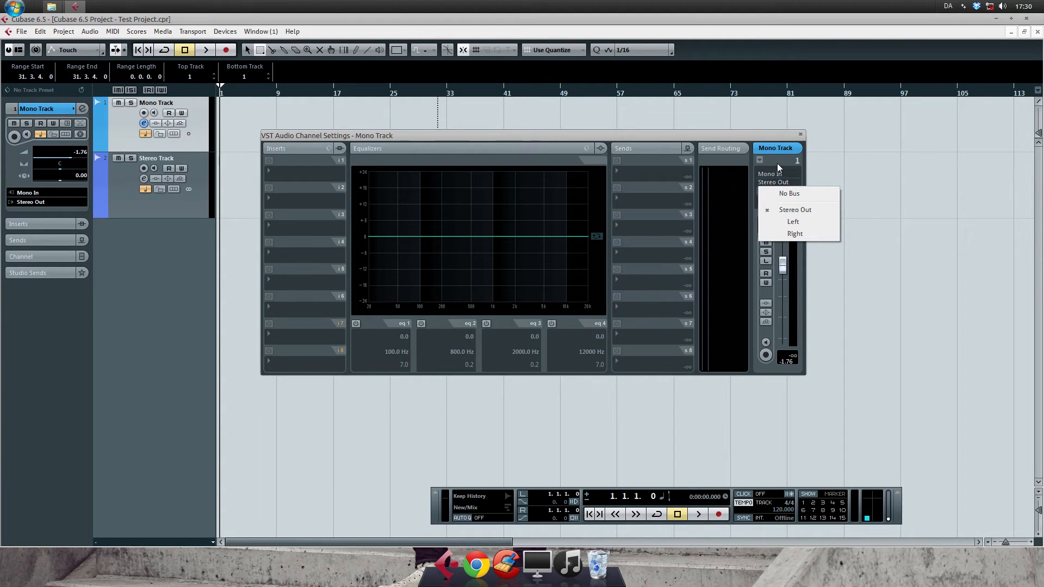
pyautogui.click(778, 163)
pyautogui.click(800, 134)
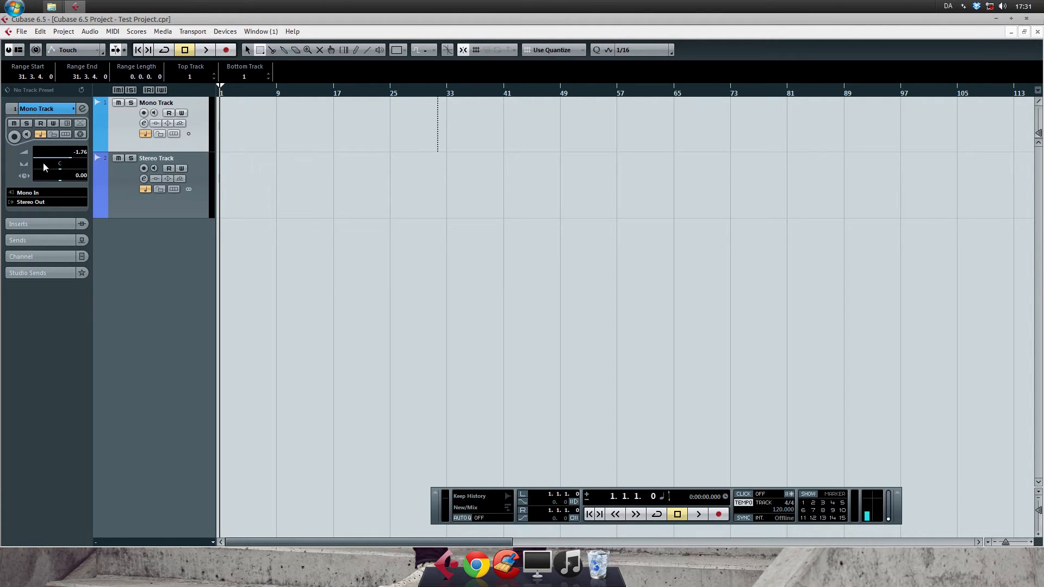
# Look through the Mono Track's Inserts, Sends and Channel sections in the Inspector, collapsing each one
pyautogui.click(47, 223)
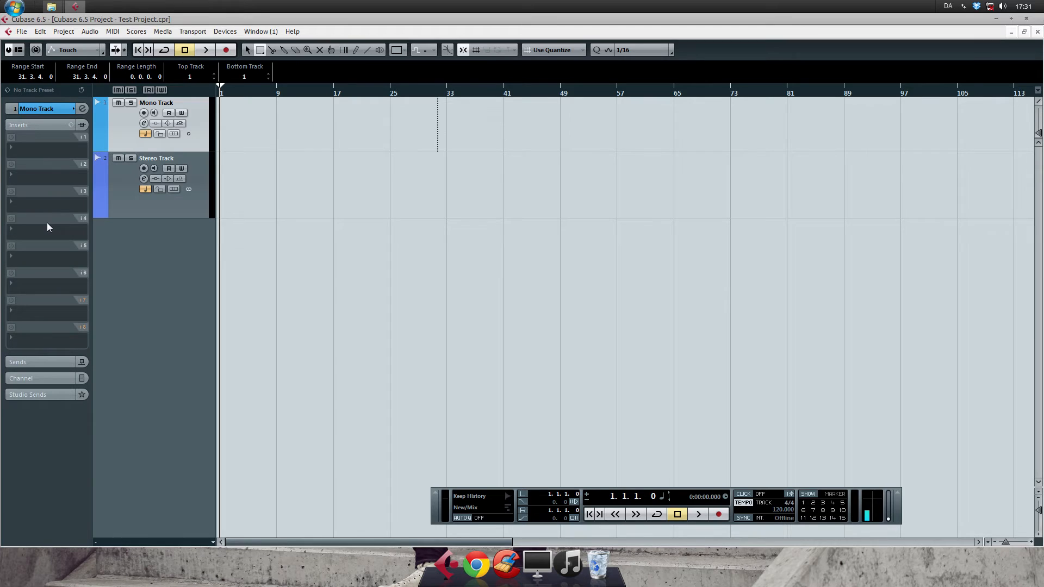
pyautogui.click(29, 125)
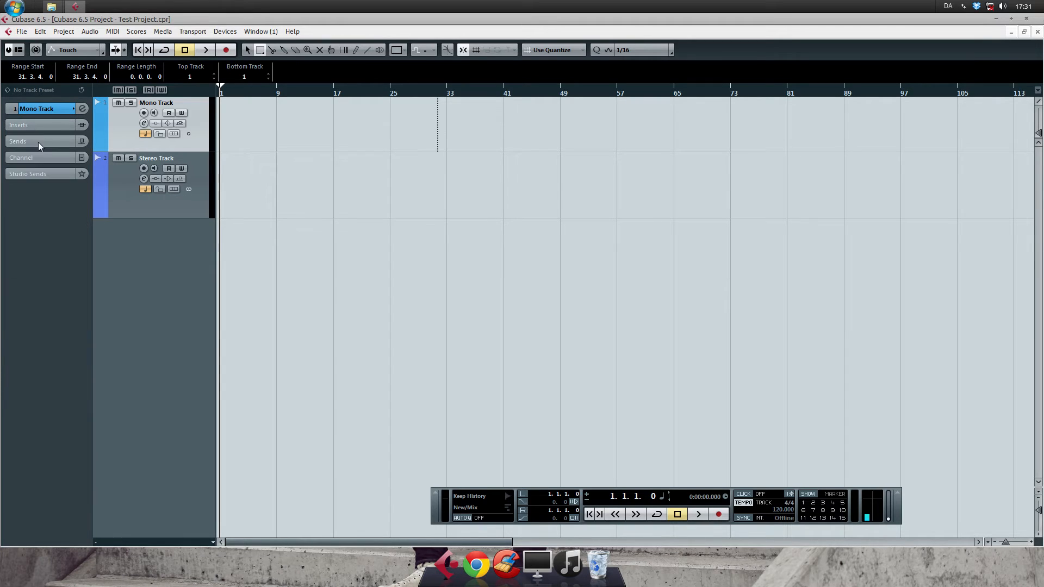
pyautogui.click(38, 142)
pyautogui.click(37, 141)
pyautogui.click(40, 159)
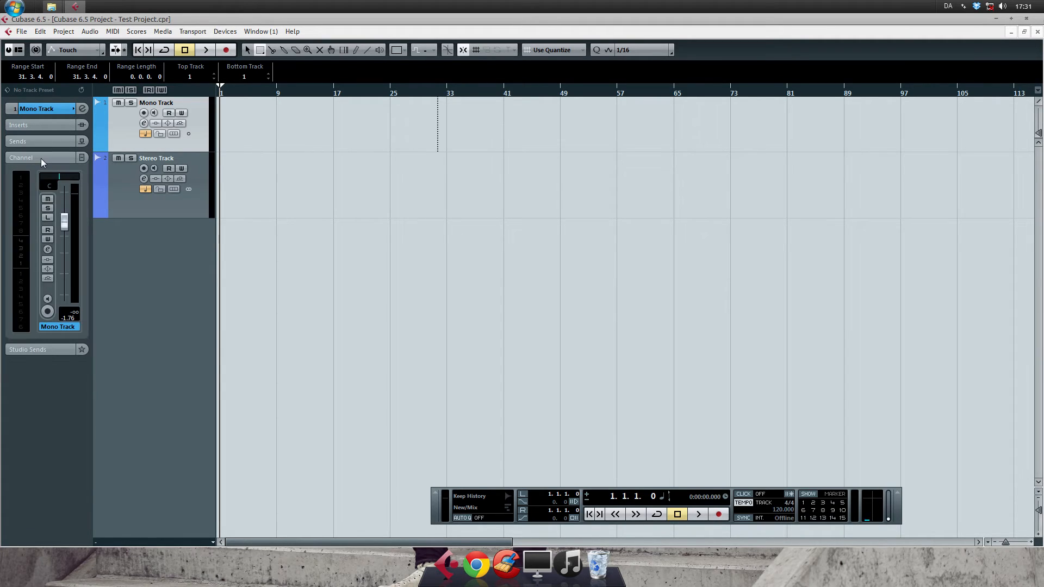
pyautogui.click(41, 158)
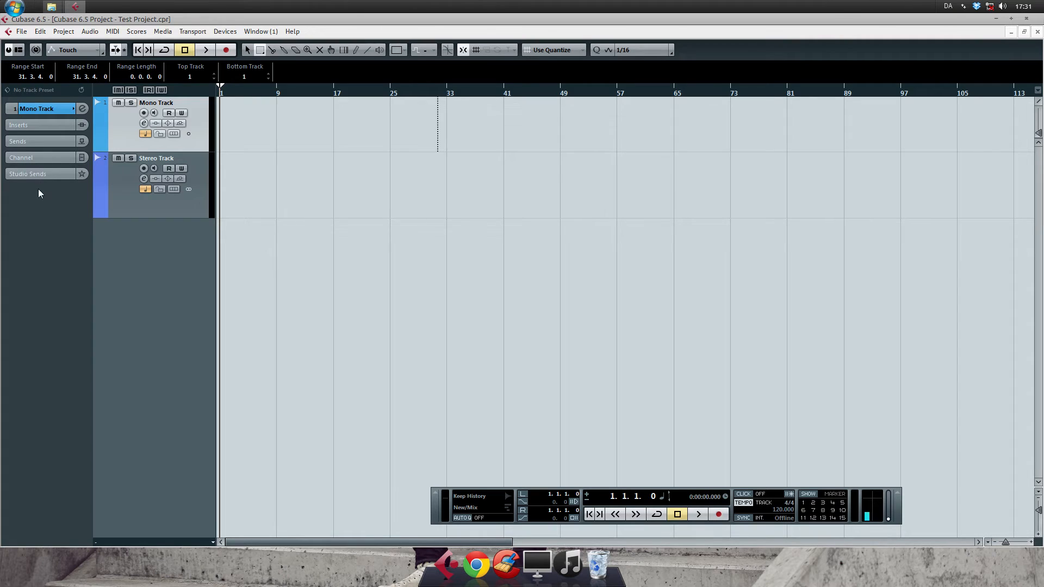
# Add the Equalizers section to the Inspector and expand it to show the Mono Track's EQ bands
pyautogui.rightClick(32, 176)
pyautogui.click(28, 175)
pyautogui.rightClick(27, 175)
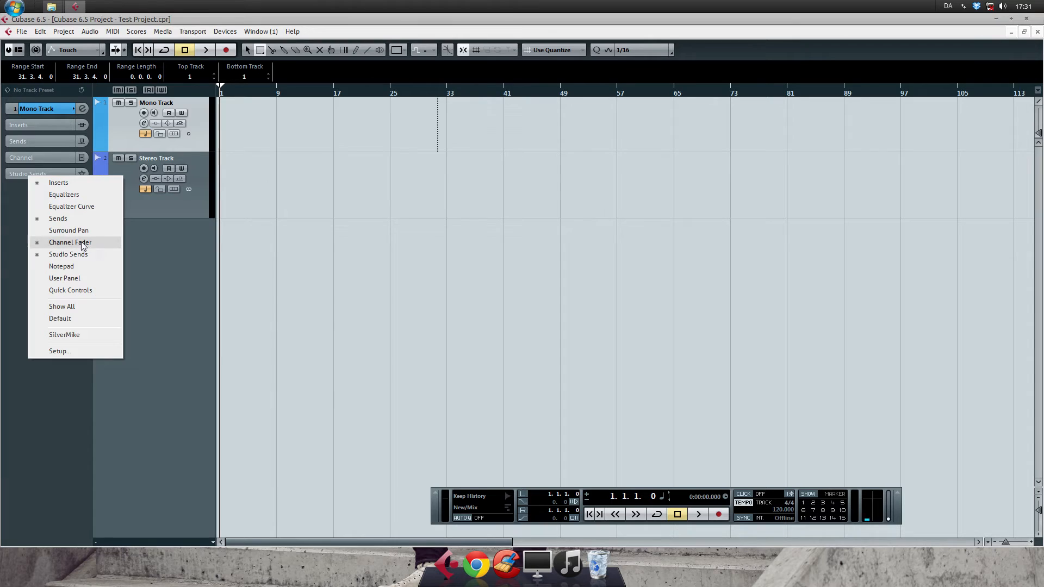
pyautogui.rightClick(18, 186)
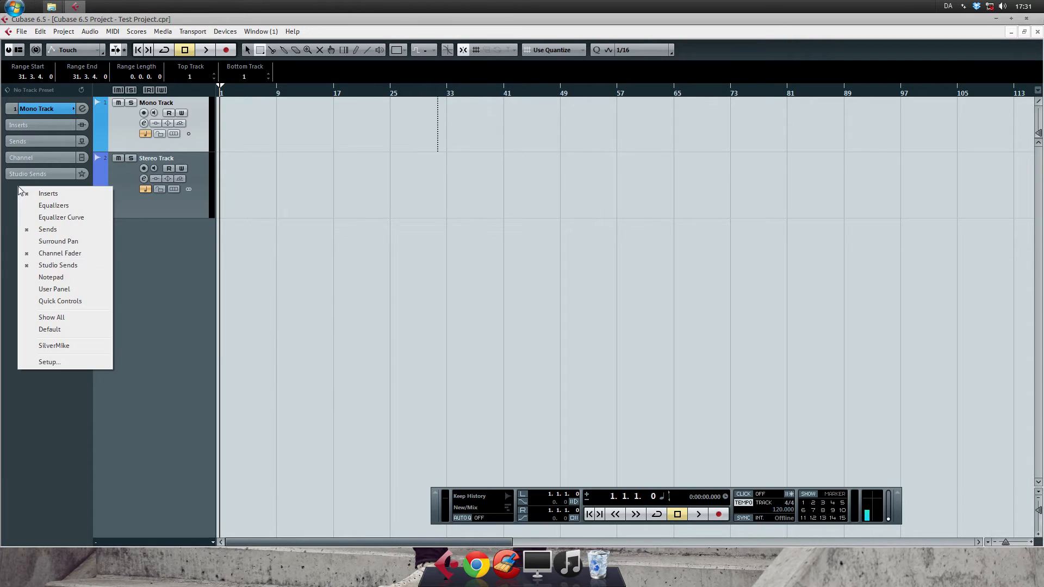
pyautogui.click(57, 207)
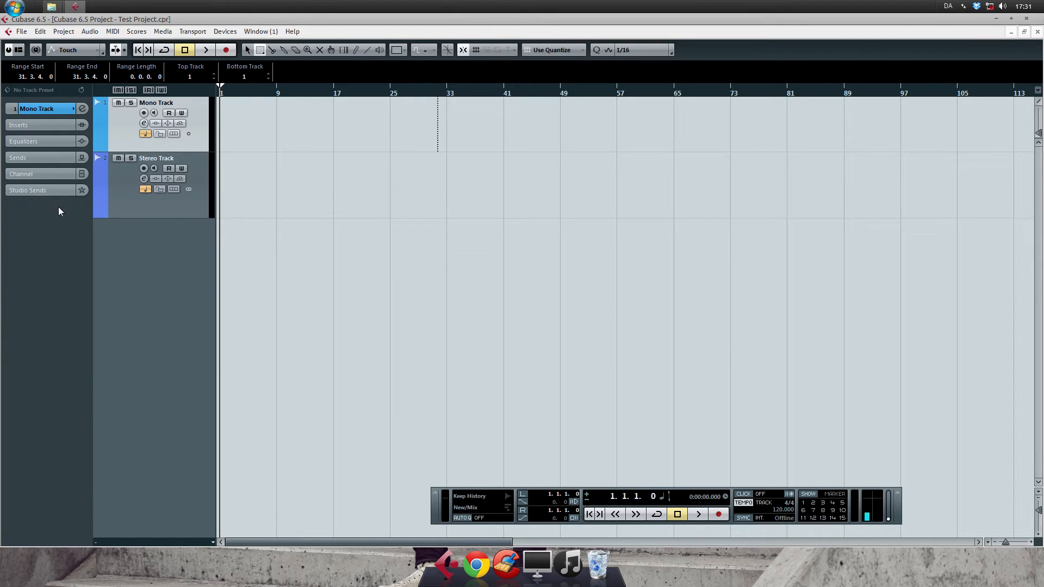
pyautogui.click(35, 140)
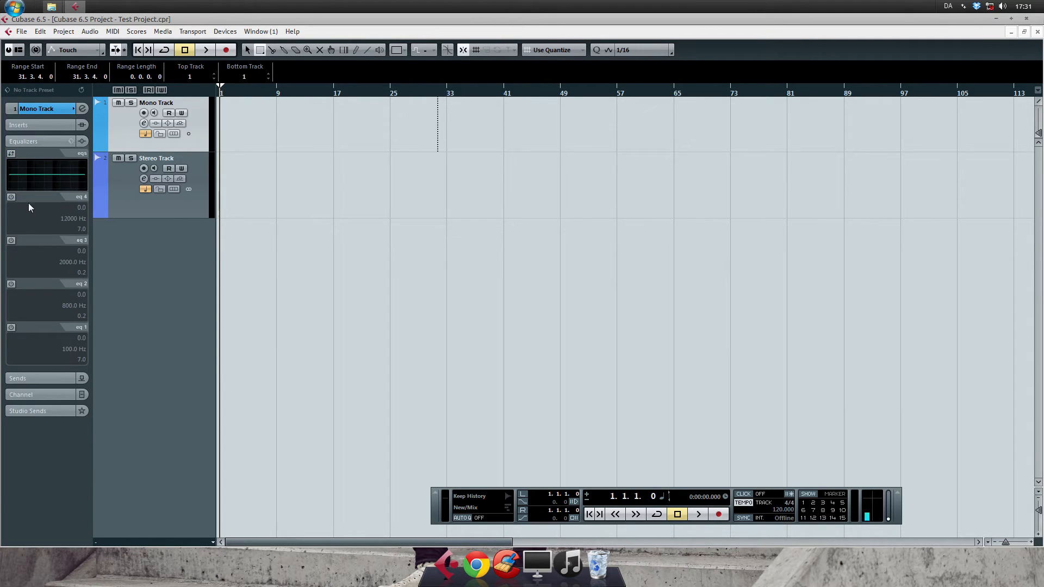
pyautogui.rightClick(34, 462)
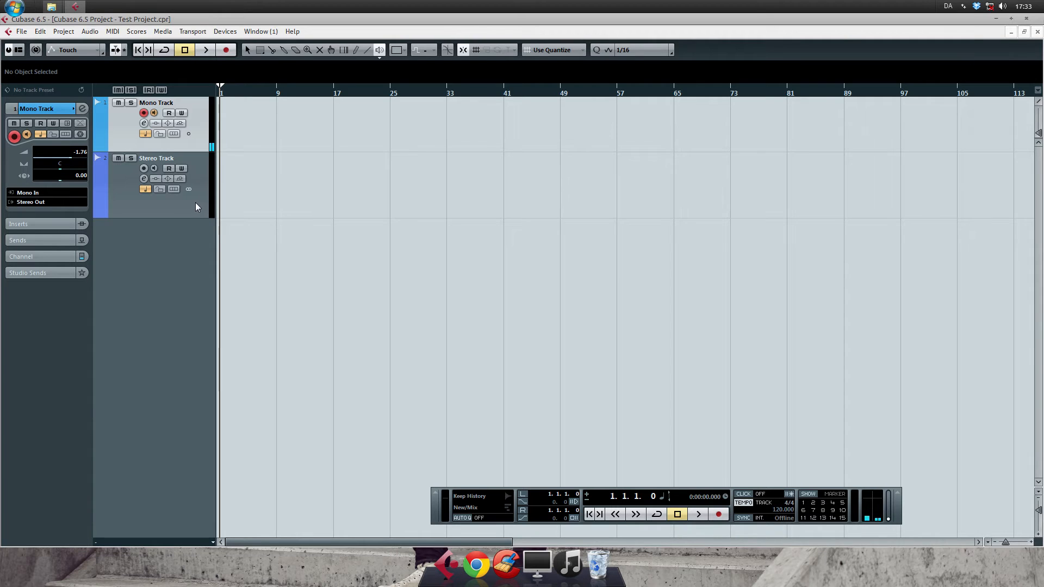
# Open the Mixer, narrow and reposition its window over the arrangement, and widen its input channel area
pyautogui.press('3')
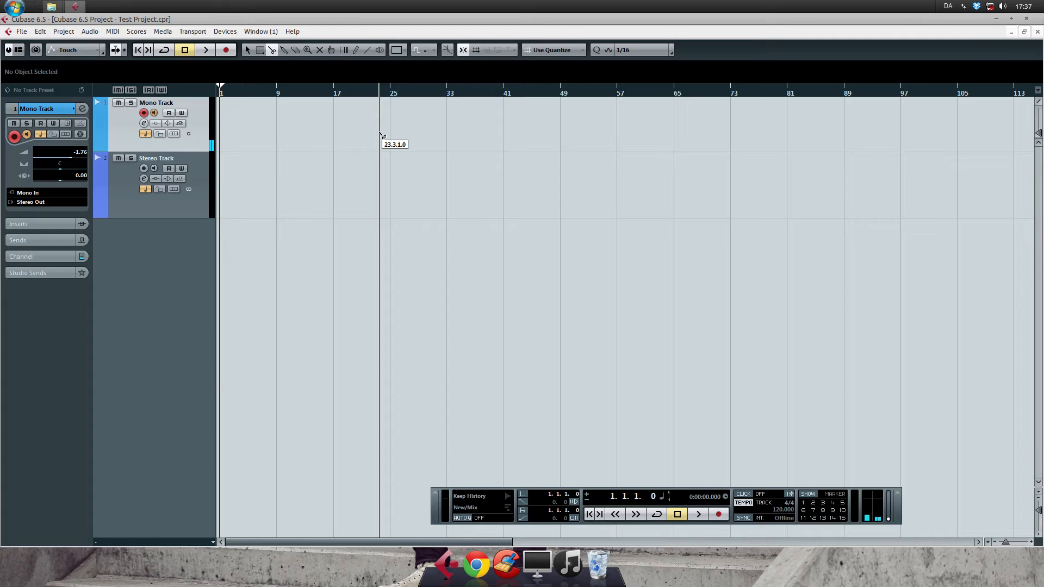
pyautogui.press('F3')
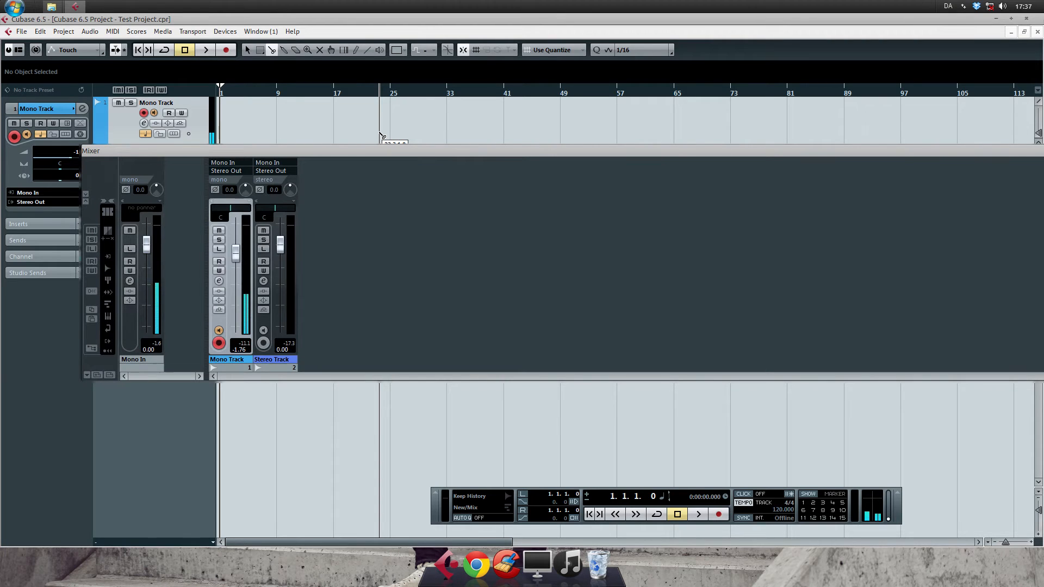
pyautogui.moveTo(332, 154); pyautogui.dragTo(215, 163)
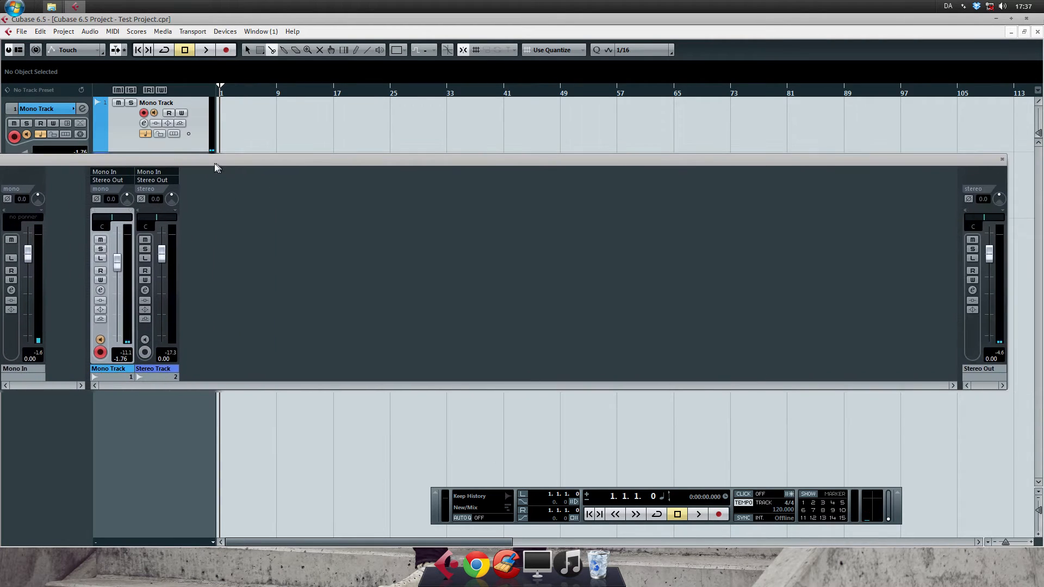
pyautogui.moveTo(1012, 185); pyautogui.dragTo(536, 187)
pyautogui.moveTo(425, 158); pyautogui.dragTo(789, 136)
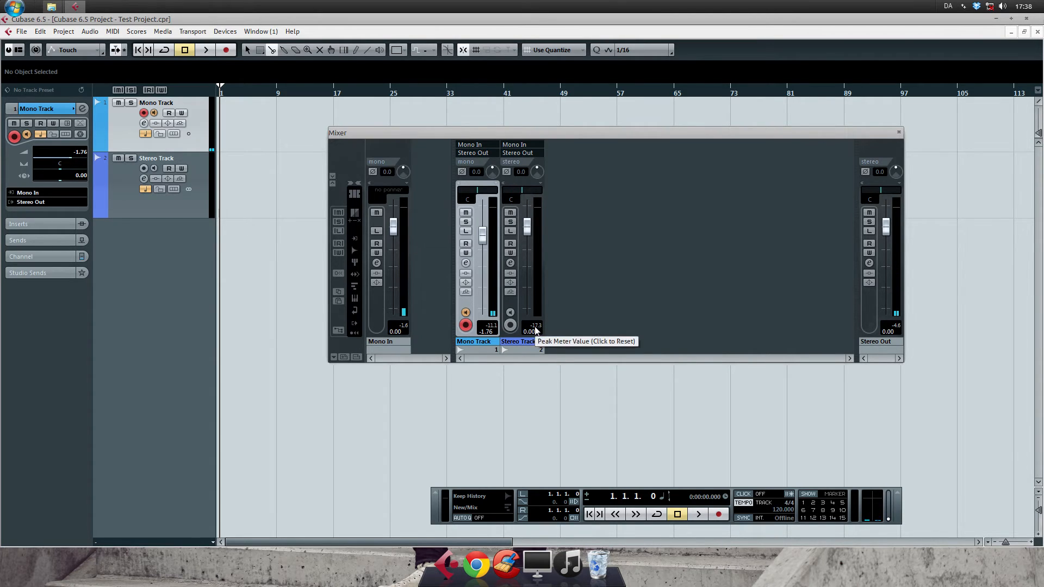
pyautogui.moveTo(461, 200); pyautogui.dragTo(672, 200)
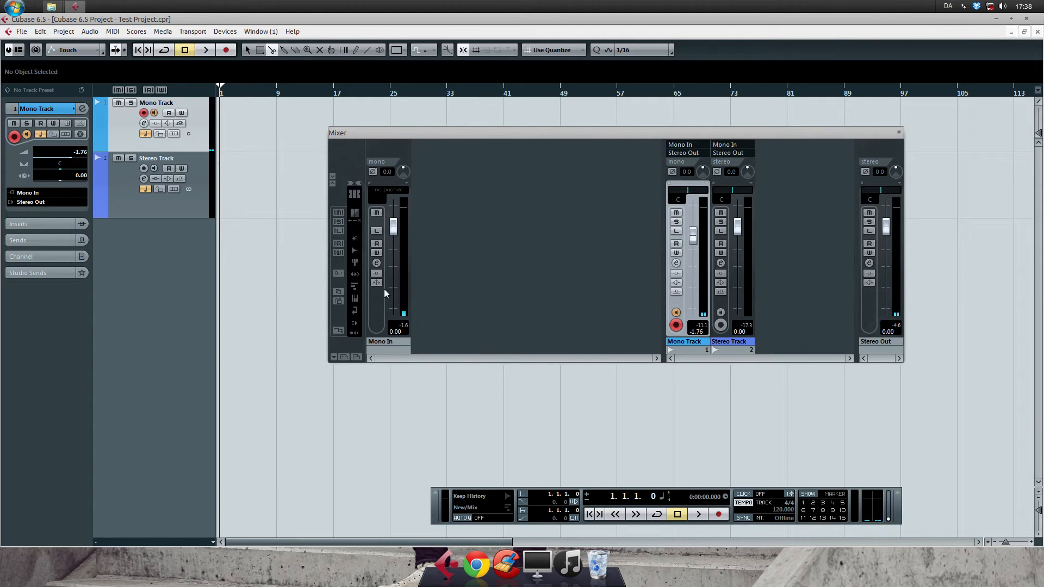
# Open VST Connections, check the device port choices for the Mono In bus, and close the window
pyautogui.press('F4')
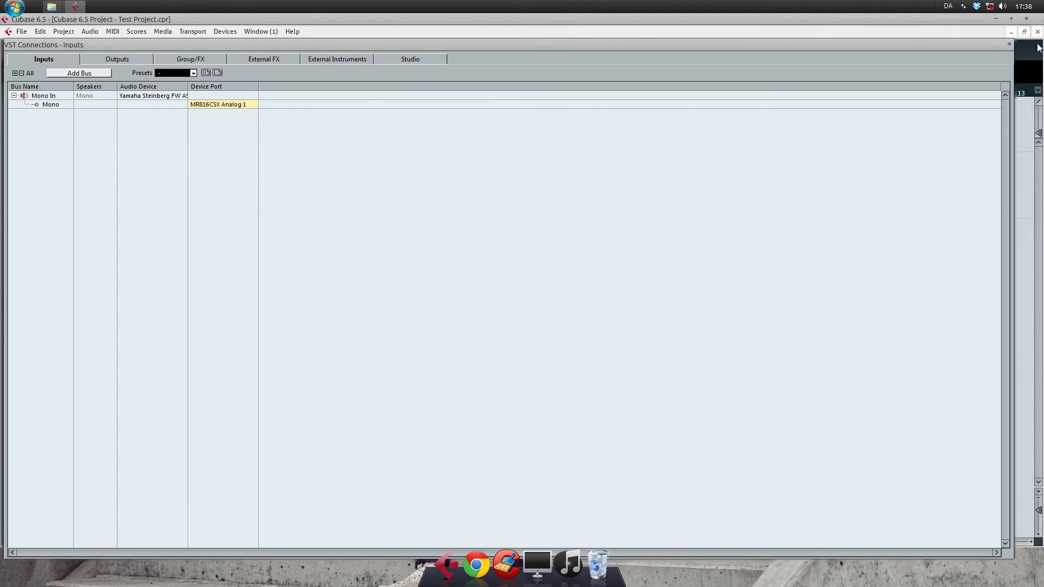
pyautogui.click(116, 60)
pyautogui.click(74, 59)
pyautogui.click(202, 105)
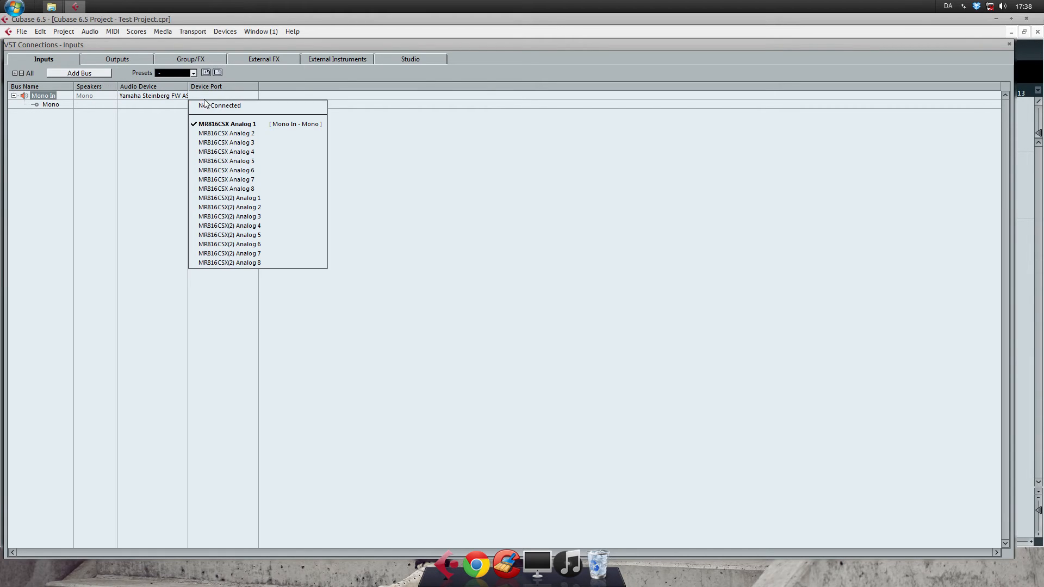
pyautogui.click(19, 120)
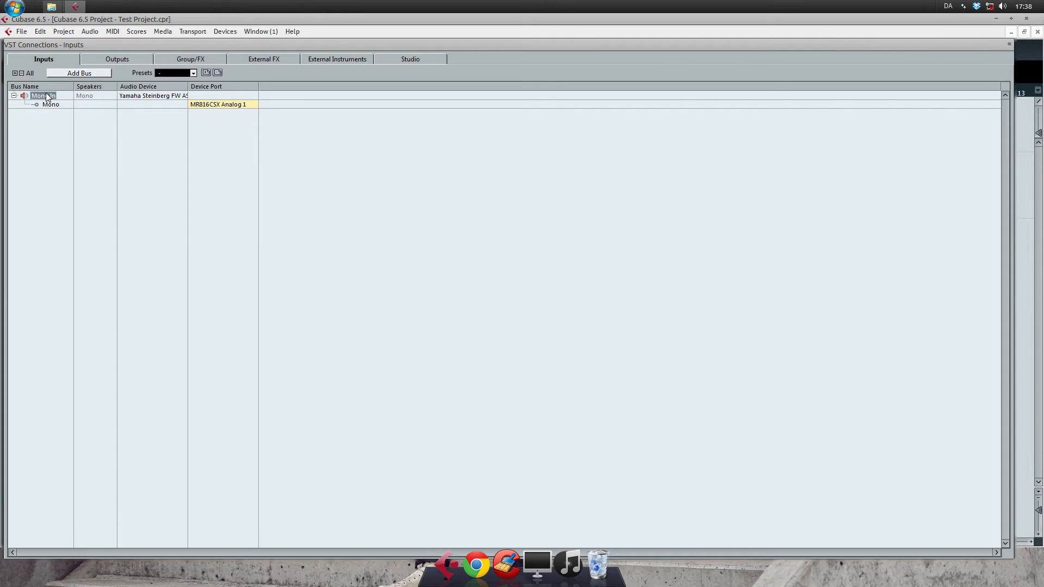
pyautogui.click(1008, 44)
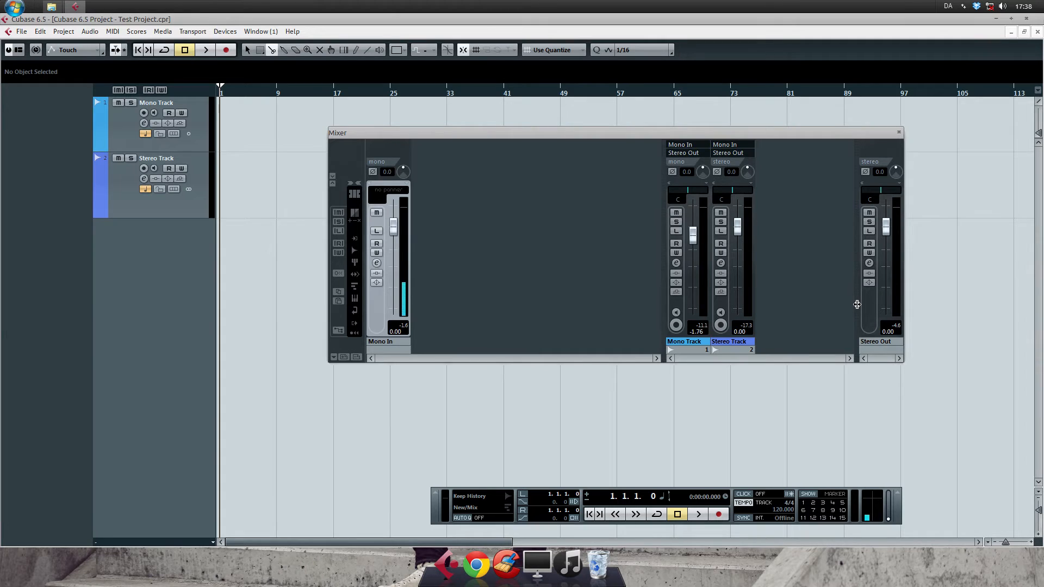
# Reopen VST Connections, check the Stereo Out bus among the outputs, and close the window
pyautogui.press('F4')
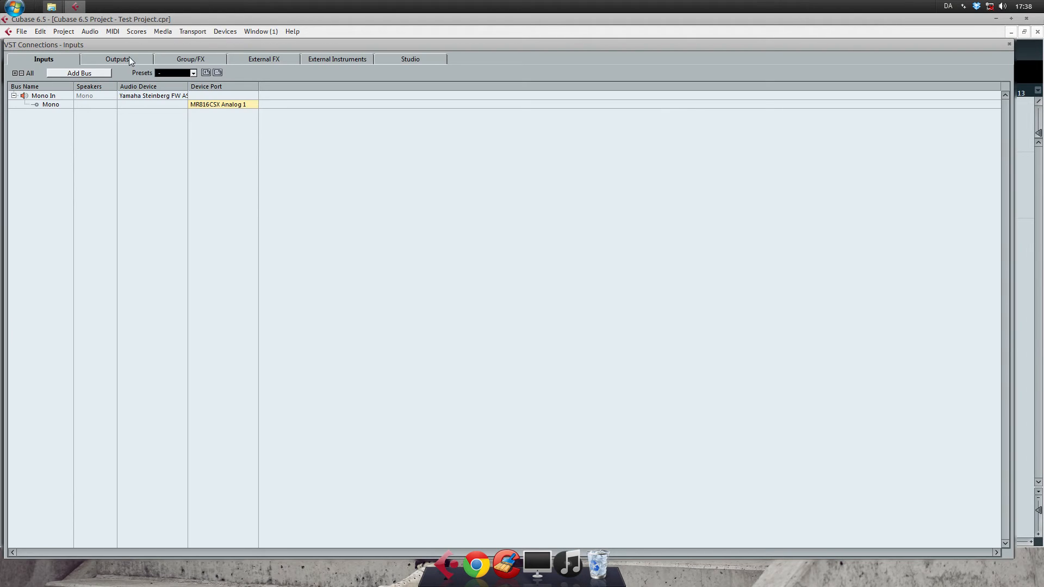
pyautogui.click(108, 59)
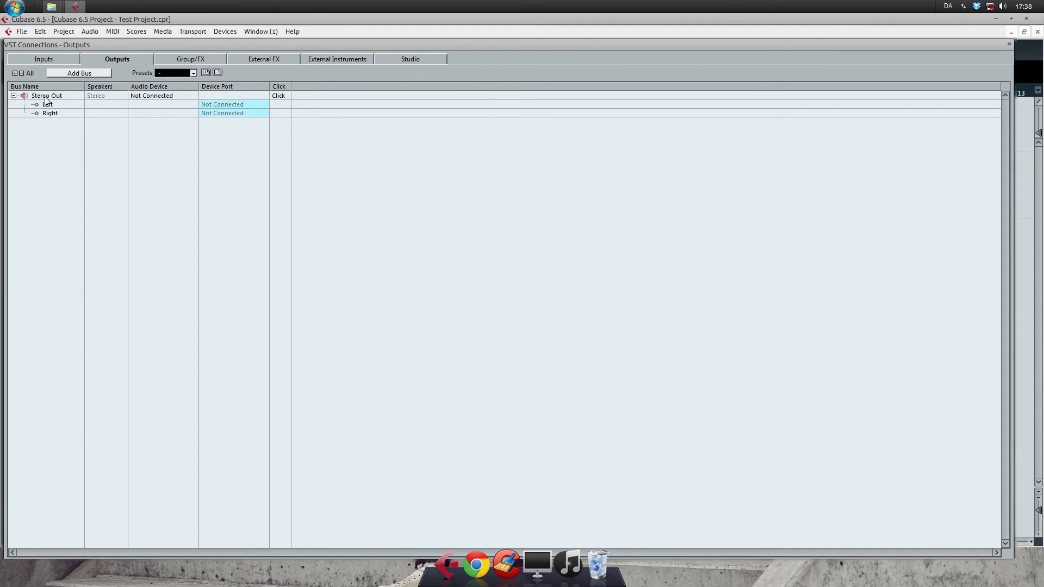
pyautogui.press('F4')
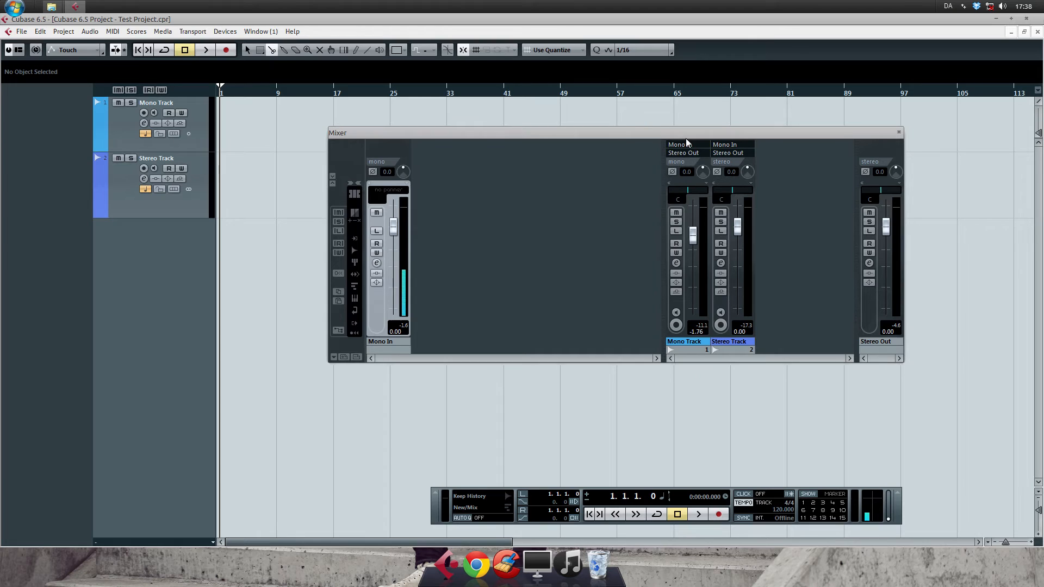
# Reposition the Mixer window, then set the Stereo Track's volume to about -1.26 and the Mono Track's to about -0.90
pyautogui.moveTo(680, 136); pyautogui.dragTo(389, 168)
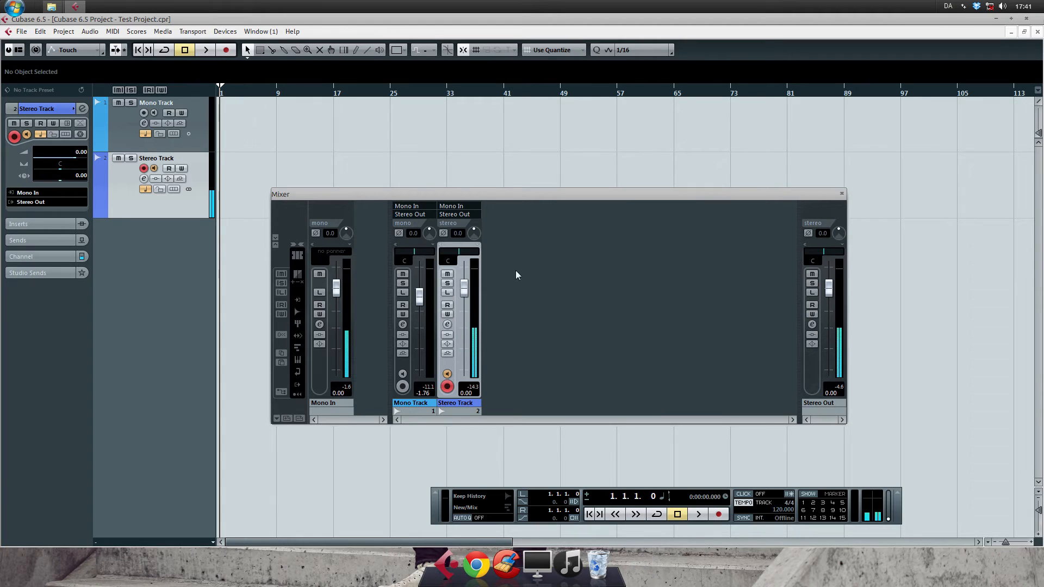
pyautogui.moveTo(464, 288); pyautogui.dragTo(418, 294)
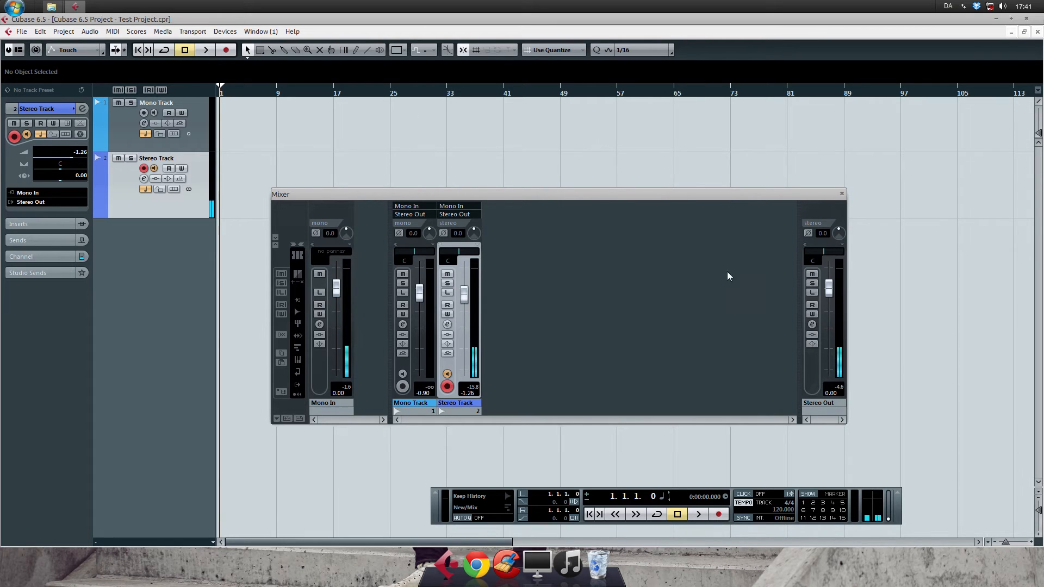
# Show the Mixer's extended view and move its window down so that it fits fully on the screen
pyautogui.rightClick(649, 233)
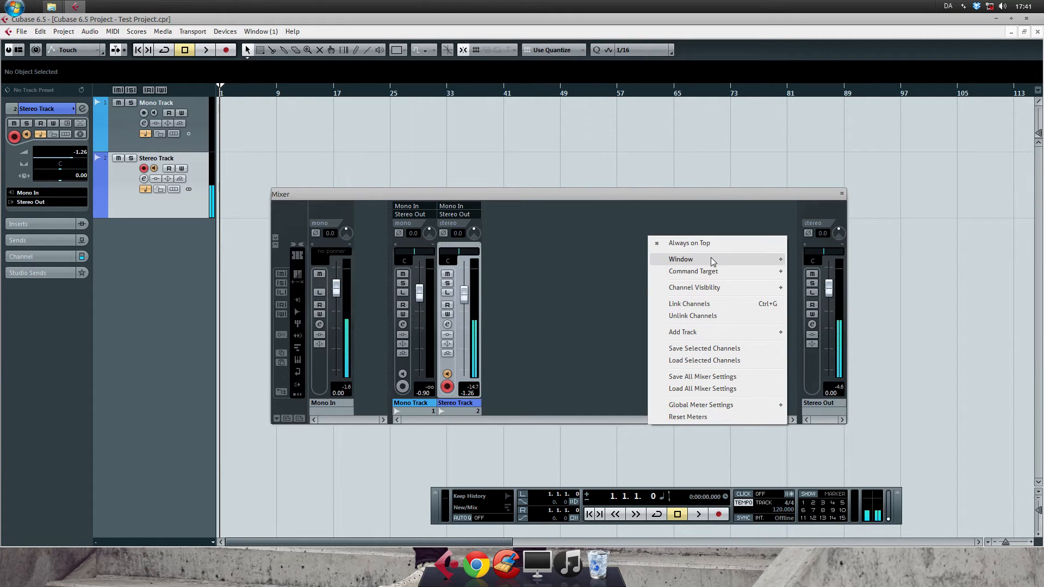
pyautogui.moveTo(709, 257)
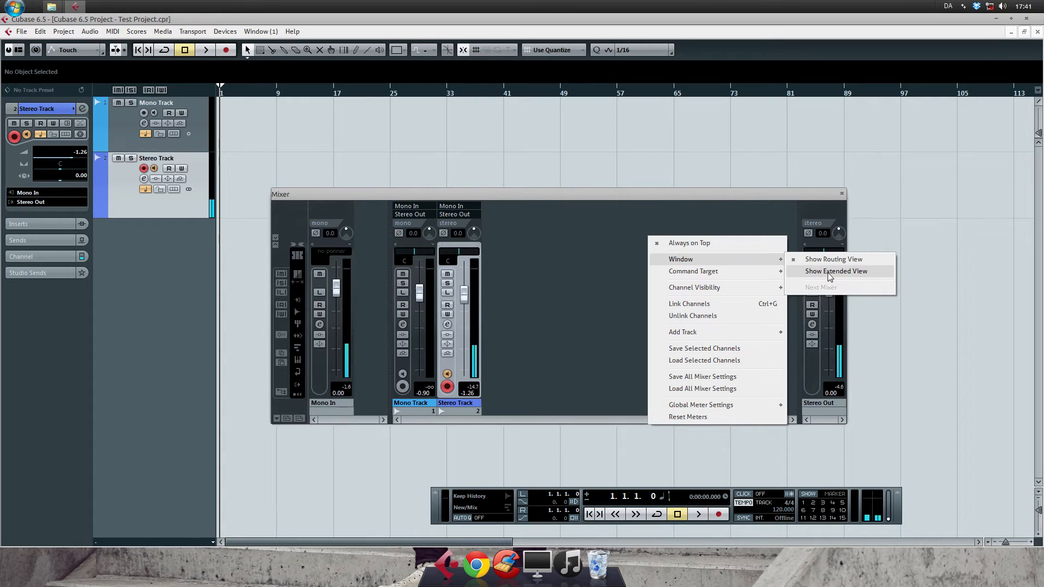
pyautogui.click(861, 272)
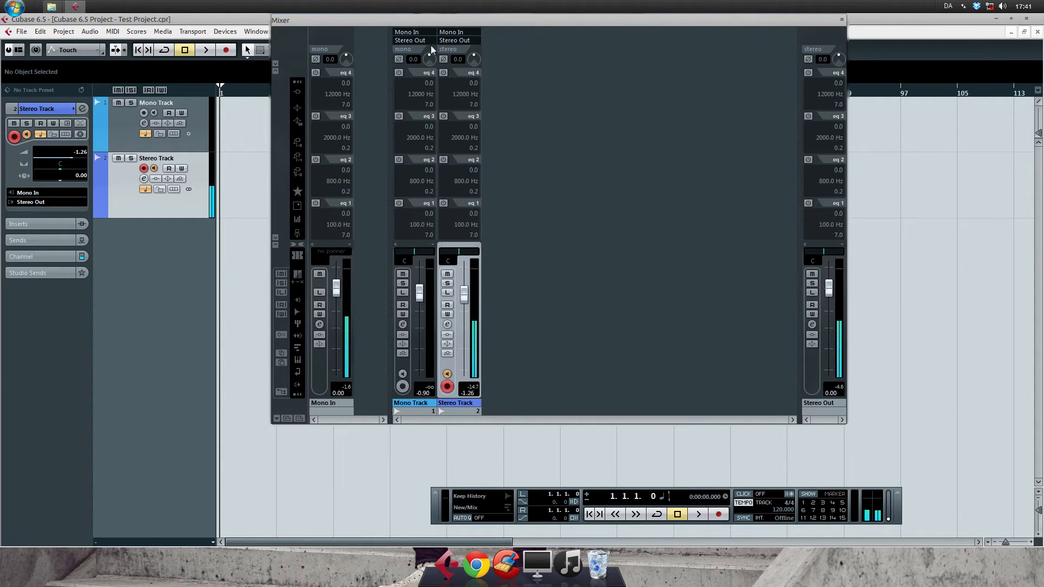
pyautogui.moveTo(470, 24); pyautogui.dragTo(495, 73)
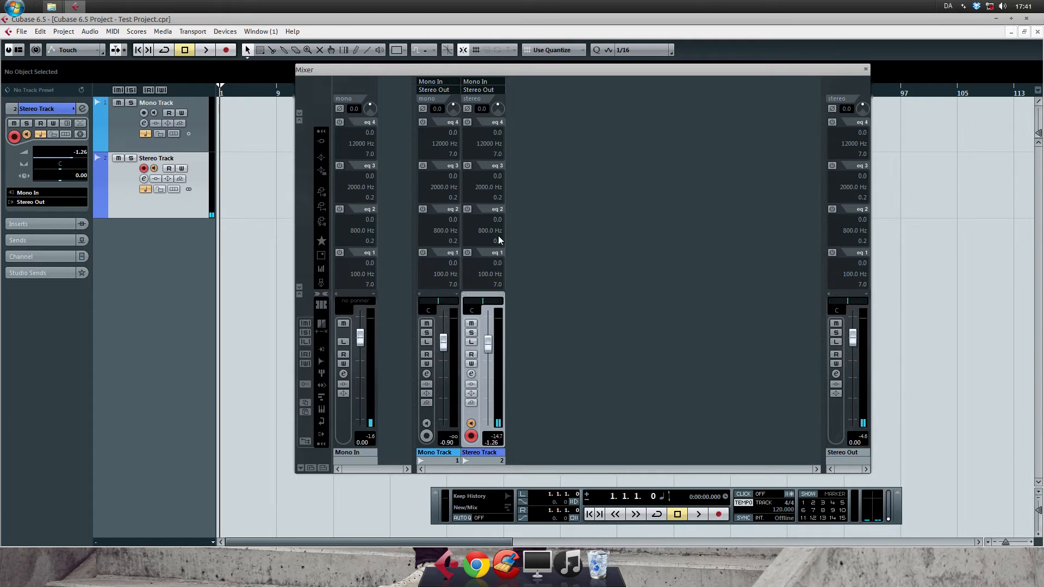
# Switch the Stereo Track's extended mixer strip to show Inserts
pyautogui.click(501, 294)
pyautogui.click(501, 294)
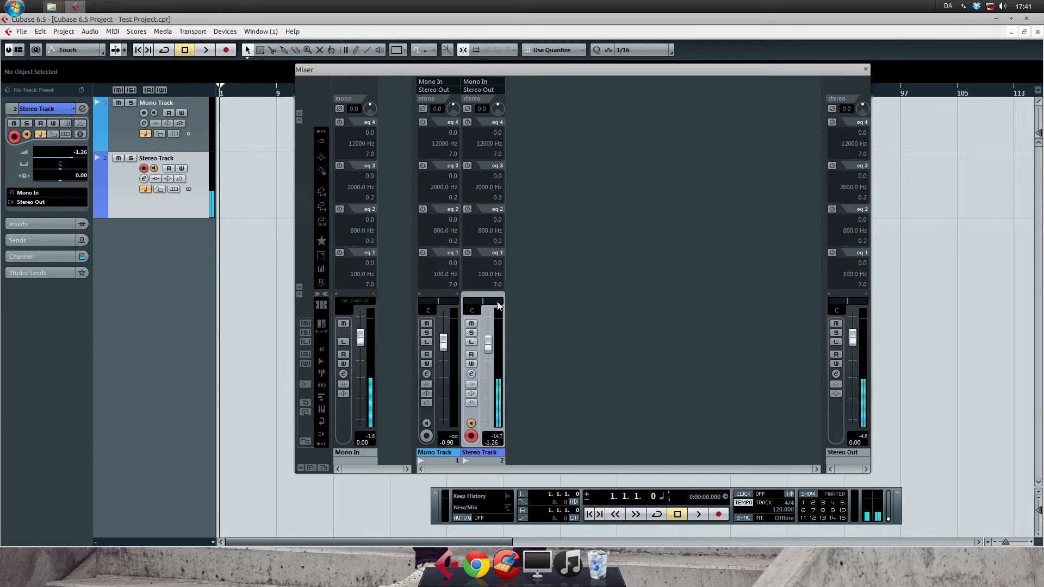
pyautogui.click(501, 295)
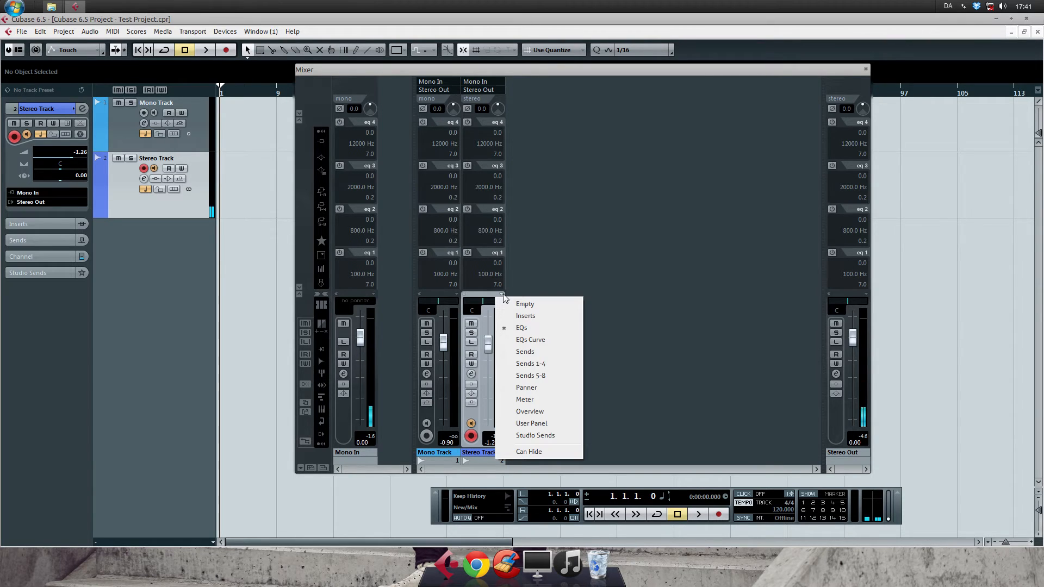
pyautogui.click(526, 315)
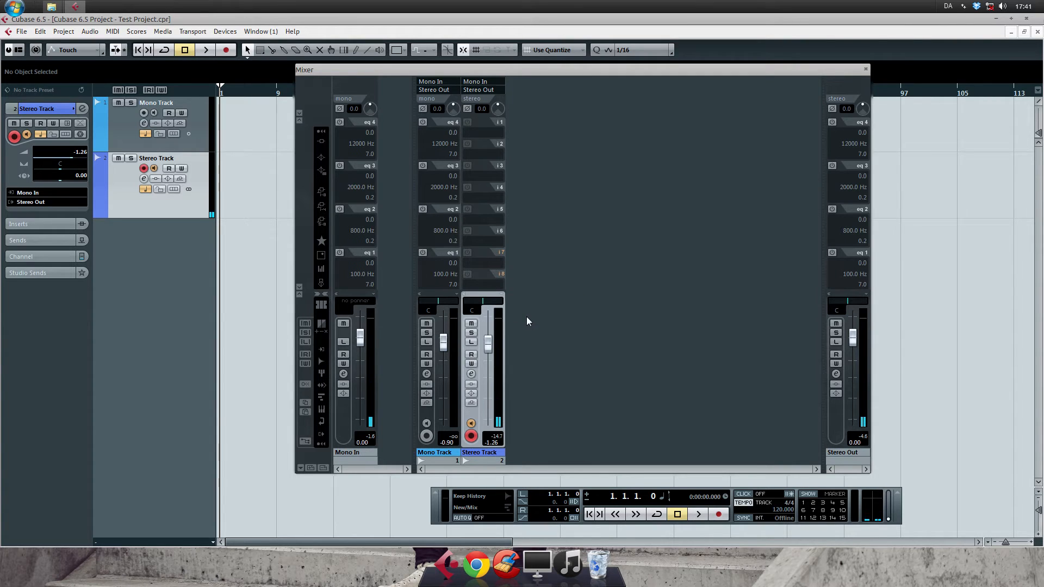
# Switch the Mono Track's extended mixer strip to show Inserts and nudge the Mixer window slightly sideways
pyautogui.click(456, 294)
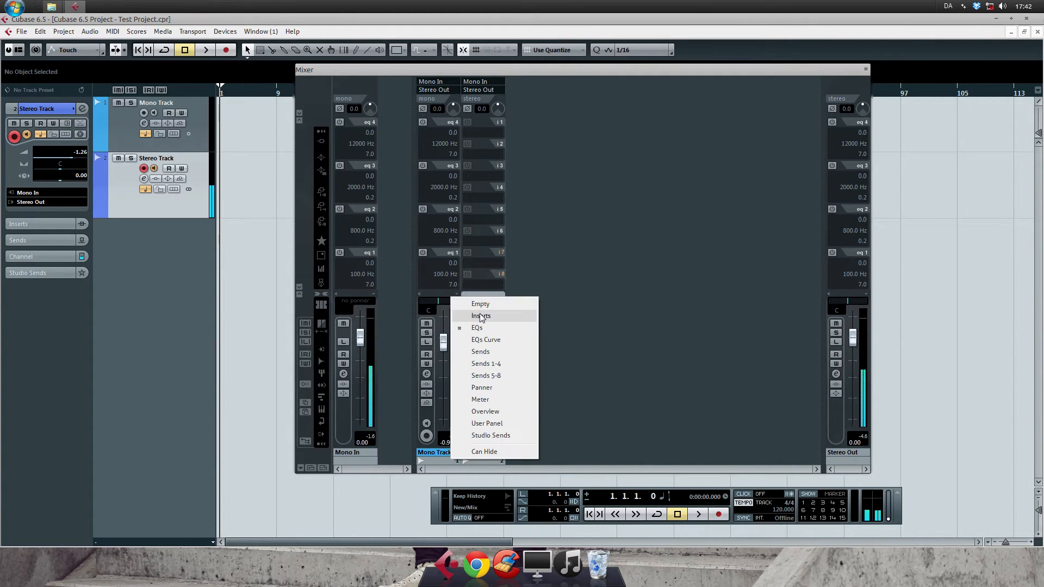
pyautogui.click(480, 314)
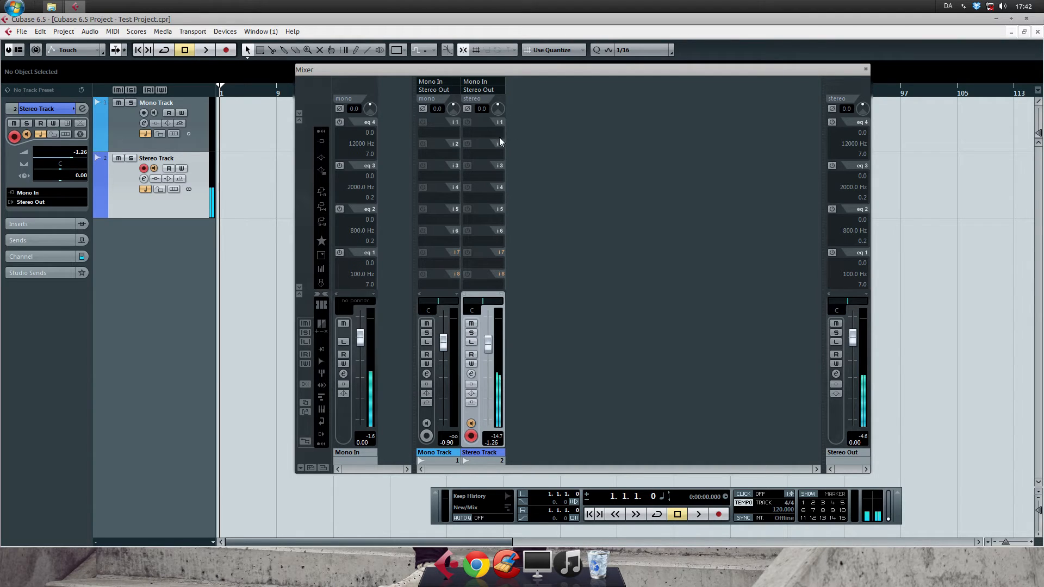
pyautogui.click(444, 91)
pyautogui.moveTo(451, 70); pyautogui.dragTo(453, 70)
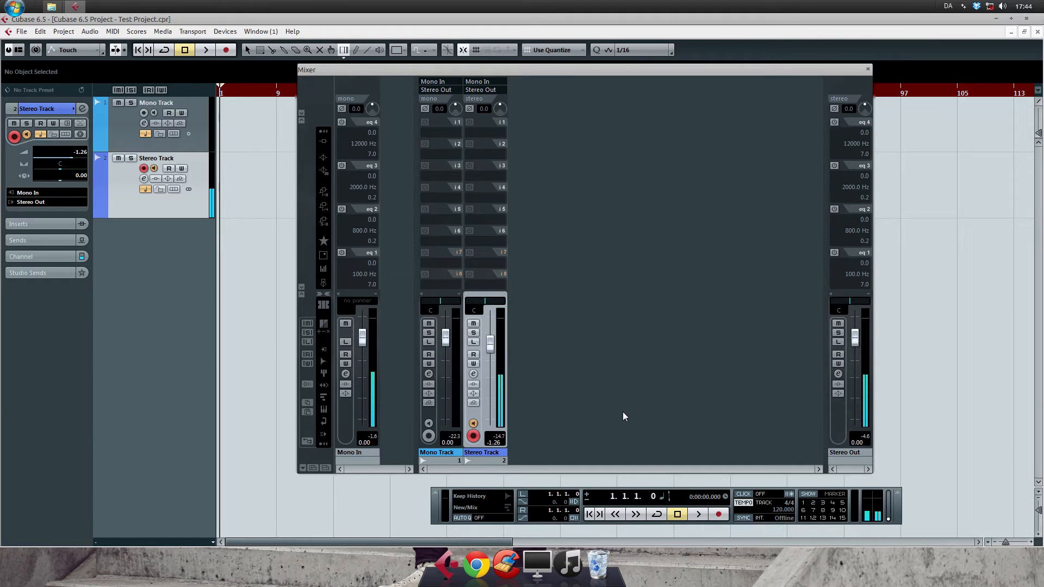
# Turn on monitoring for the Mono Track, link both track channels, and lower their faders together to about -1.31 and -2.56
pyautogui.click(429, 421)
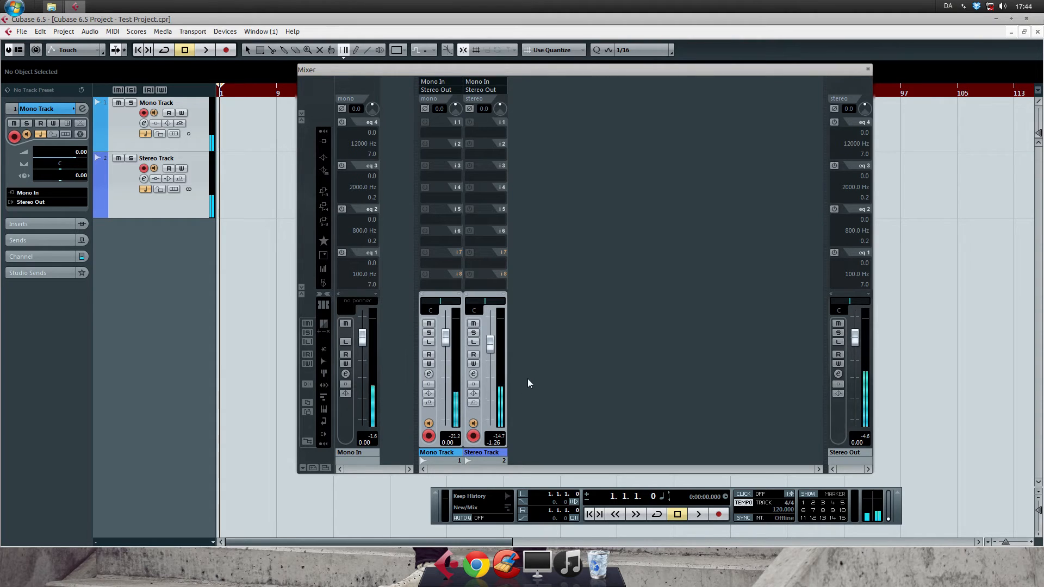
pyautogui.rightClick(476, 413)
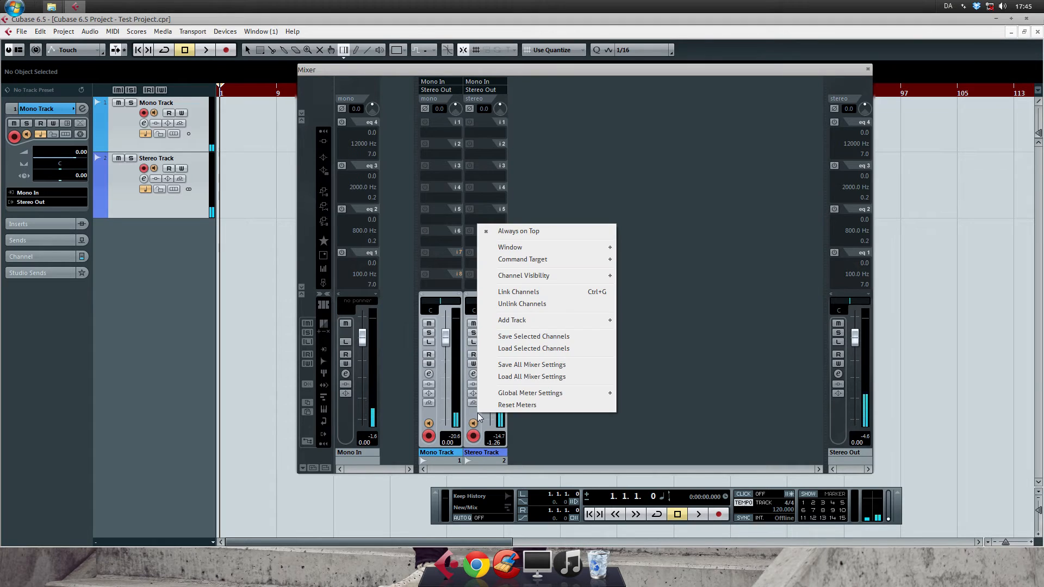
pyautogui.click(550, 293)
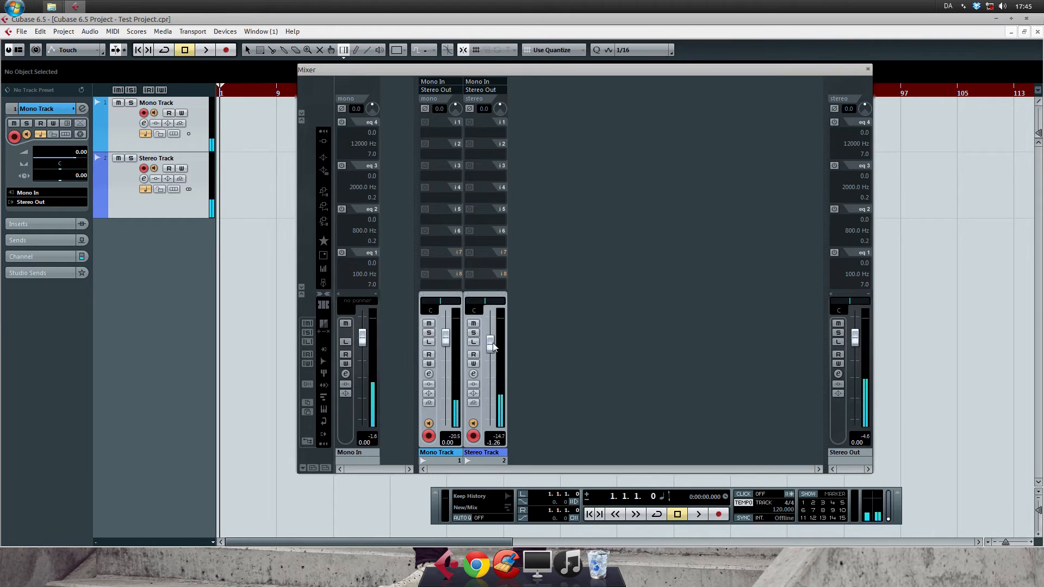
pyautogui.moveTo(490, 344)
pyautogui.mouseDown()
pyautogui.moveTo(492, 403)
pyautogui.moveTo(492, 351)
pyautogui.mouseUp()
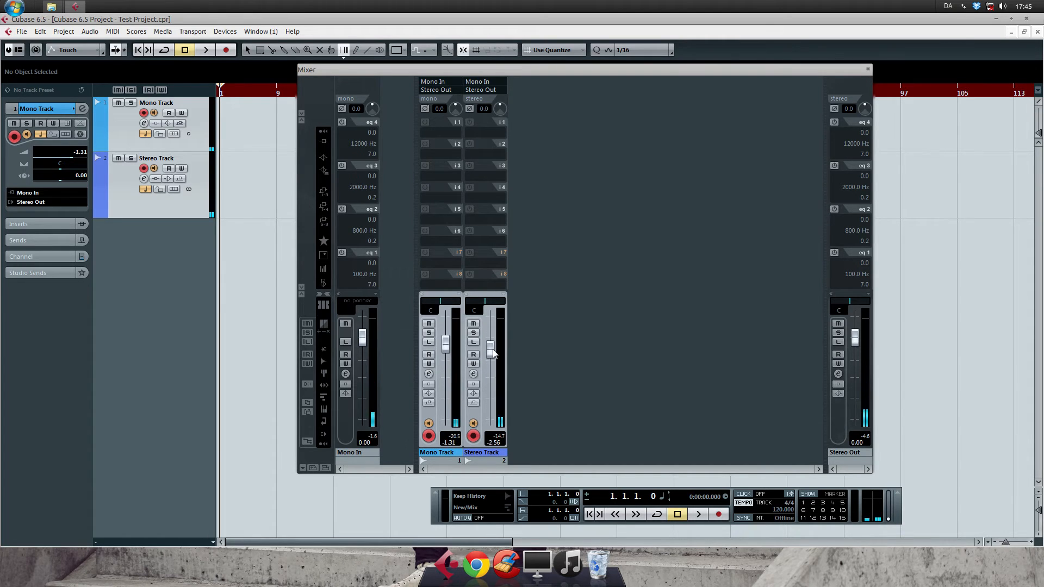
# Unlink the two channels, set only the Stereo Track's volume to about -2.71, and keep the Mixer always on top
pyautogui.rightClick(428, 411)
pyautogui.click(486, 302)
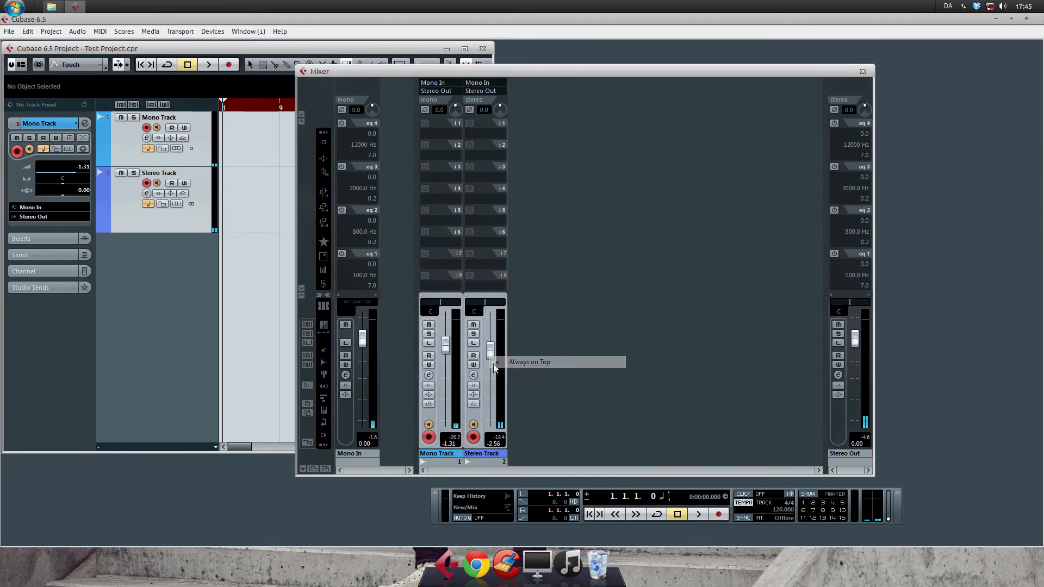
pyautogui.moveTo(493, 364)
pyautogui.mouseDown()
pyautogui.moveTo(485, 346)
pyautogui.moveTo(491, 377)
pyautogui.moveTo(485, 348)
pyautogui.moveTo(494, 370)
pyautogui.moveTo(492, 354)
pyautogui.mouseUp()
pyautogui.rightClick(592, 347)
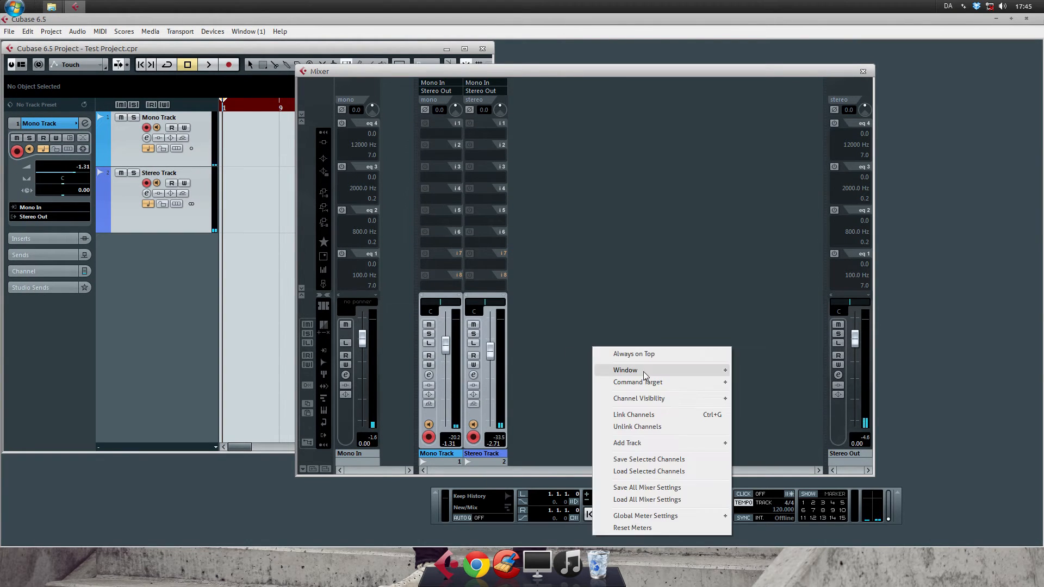
pyautogui.click(643, 355)
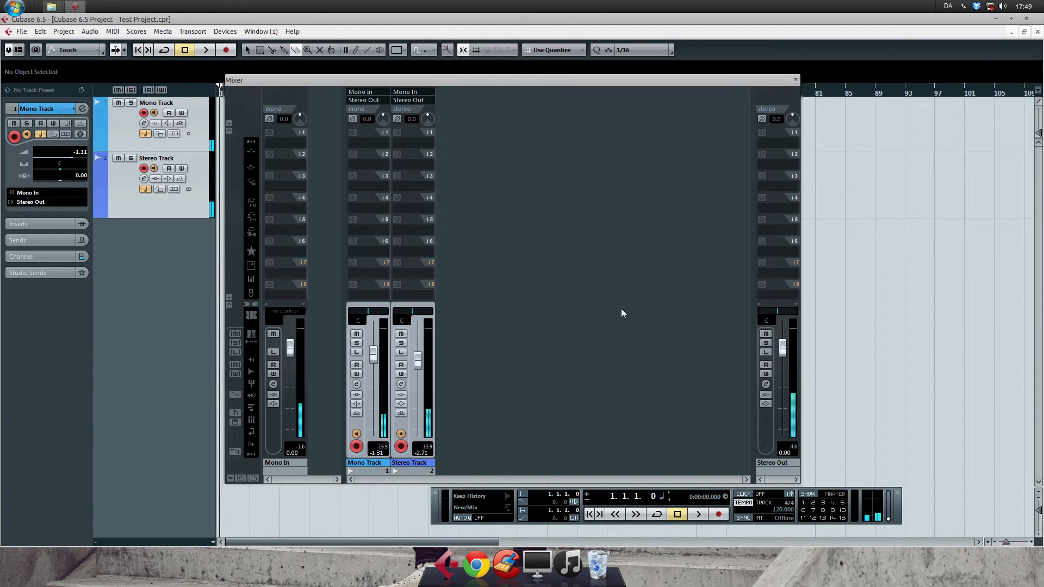
# Hide the audio channels in the Mixer and show them again
pyautogui.click(251, 372)
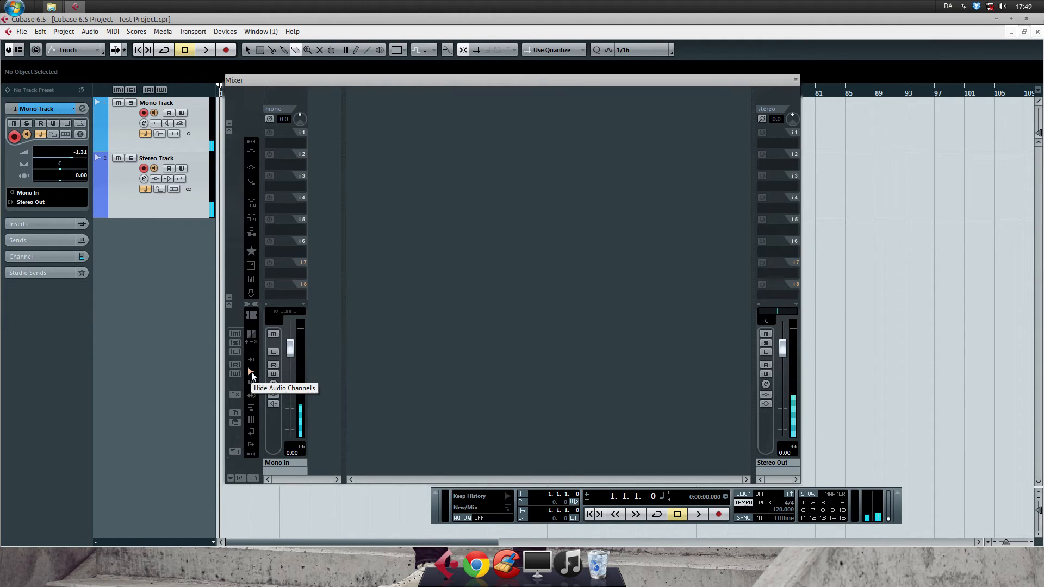
pyautogui.click(251, 373)
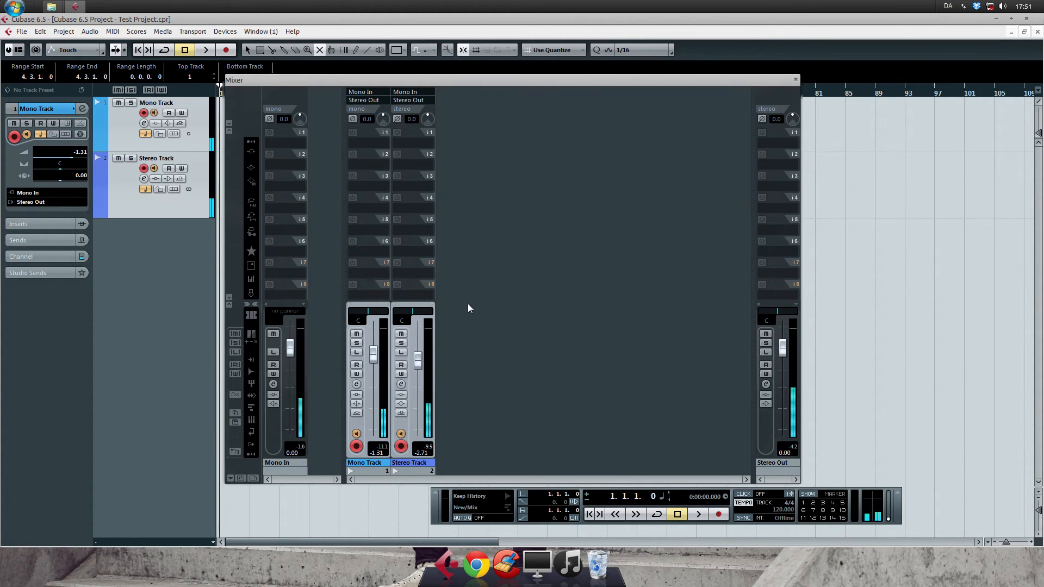
# Switch the Stereo Track's extended mixer strip through EQs and Inserts to Sends
pyautogui.rightClick(431, 306)
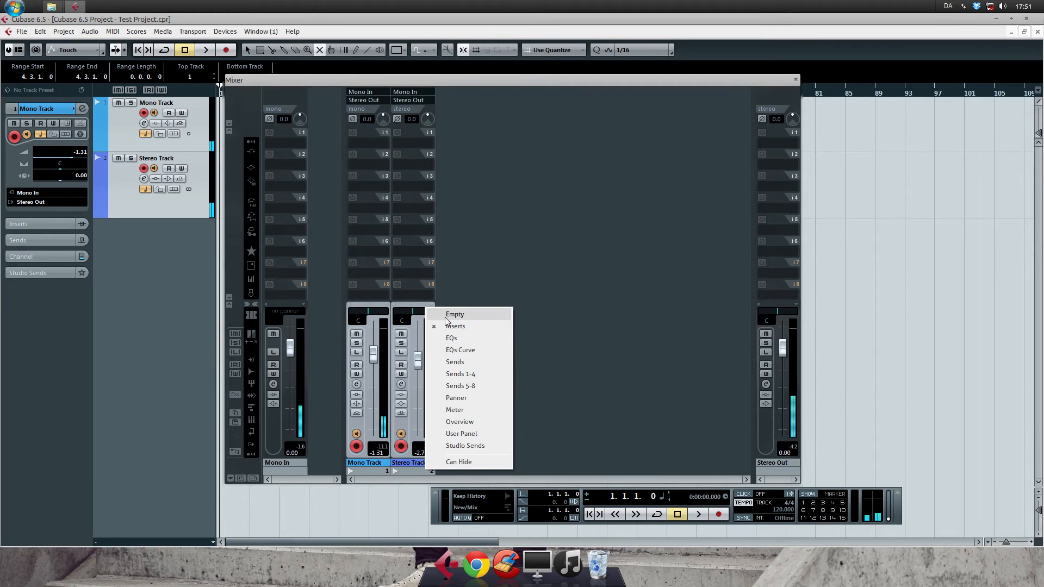
pyautogui.click(461, 339)
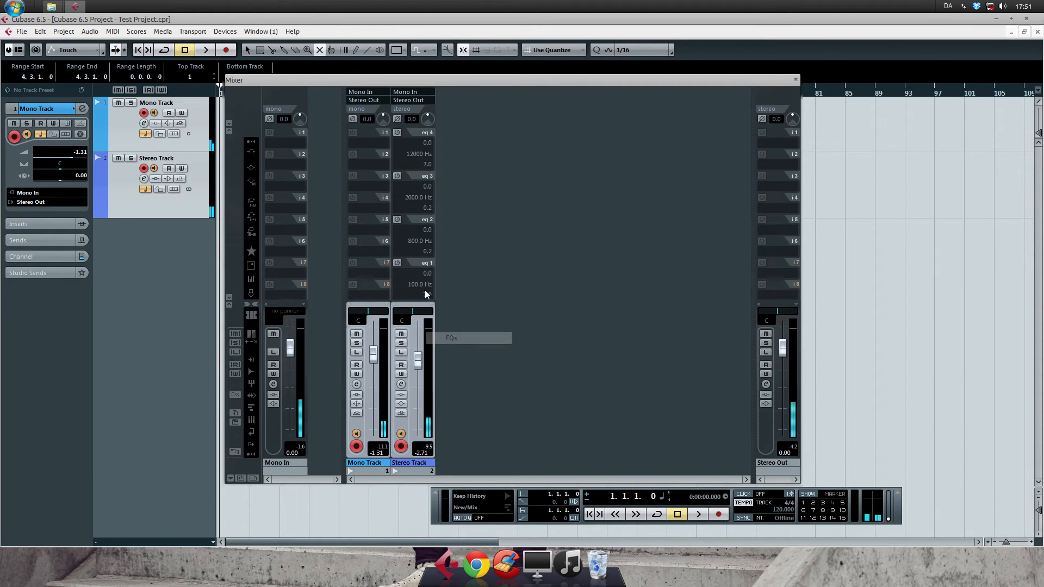
pyautogui.click(429, 308)
pyautogui.rightClick(433, 305)
pyautogui.click(454, 326)
pyautogui.rightClick(432, 306)
pyautogui.click(453, 363)
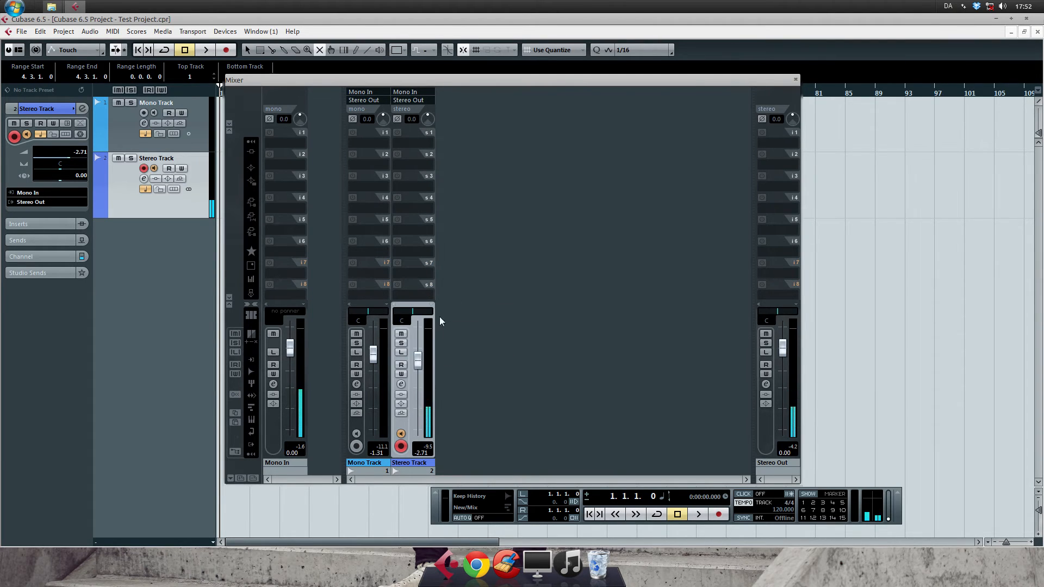
# Set the extended mixer strips of the Mono Track and the Stereo Track to show EQs
pyautogui.rightClick(385, 305)
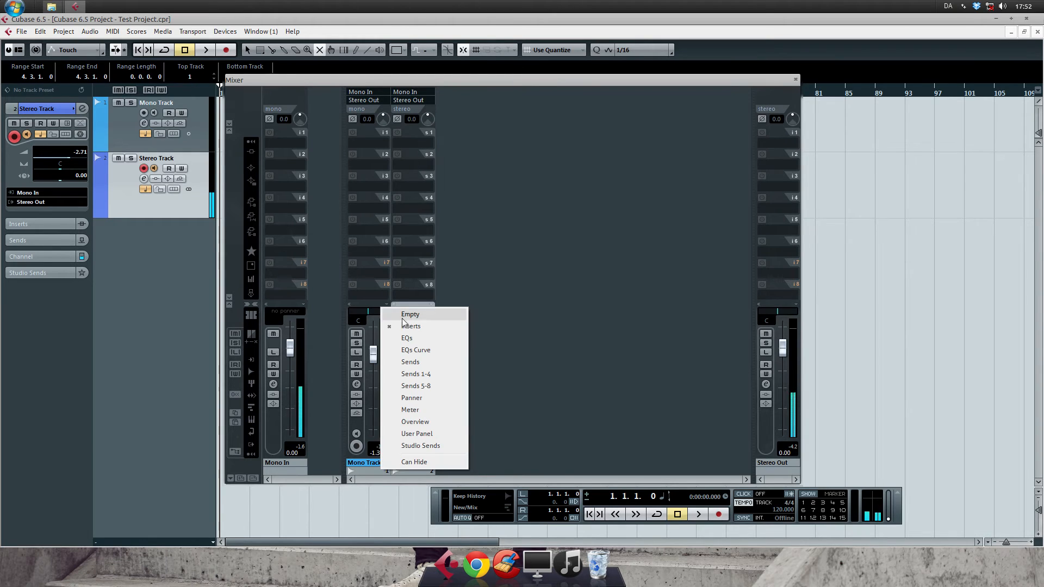
pyautogui.click(408, 338)
pyautogui.rightClick(429, 305)
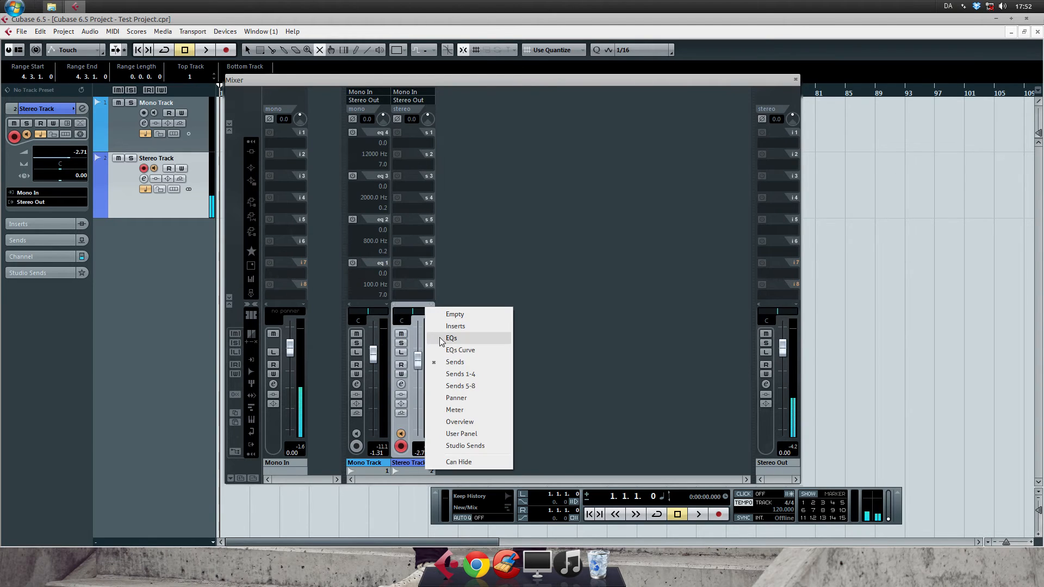
pyautogui.click(443, 338)
pyautogui.rightClick(430, 306)
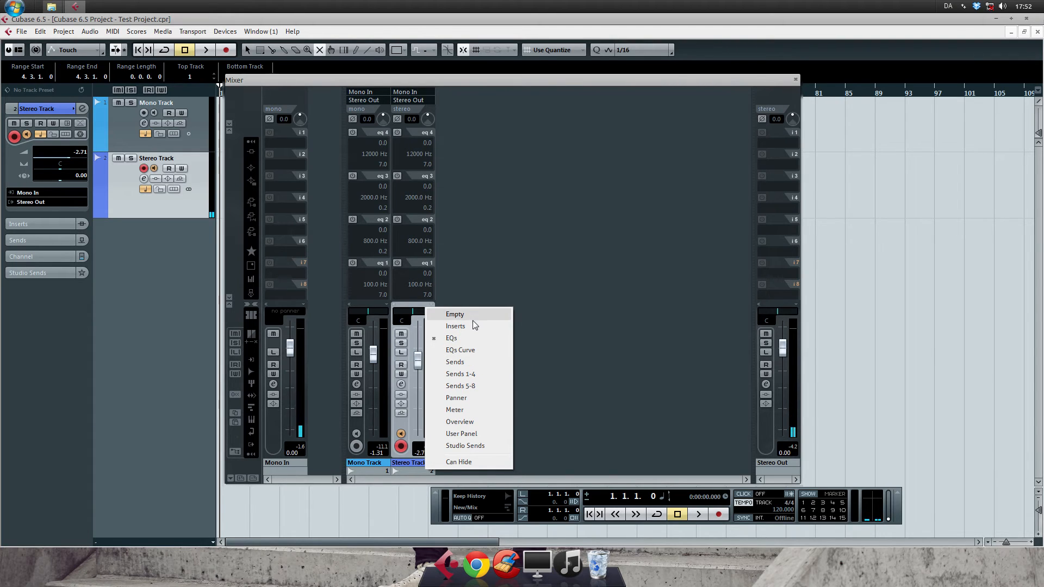
pyautogui.click(546, 287)
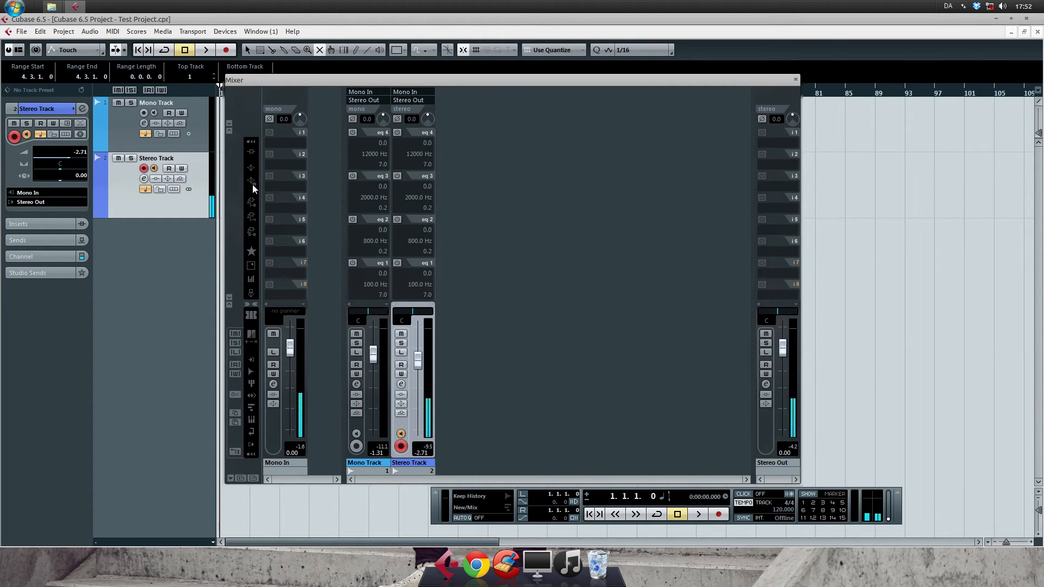
# Show EQs on all mixer channels at once, and switch every channel back to Inserts
pyautogui.click(251, 167)
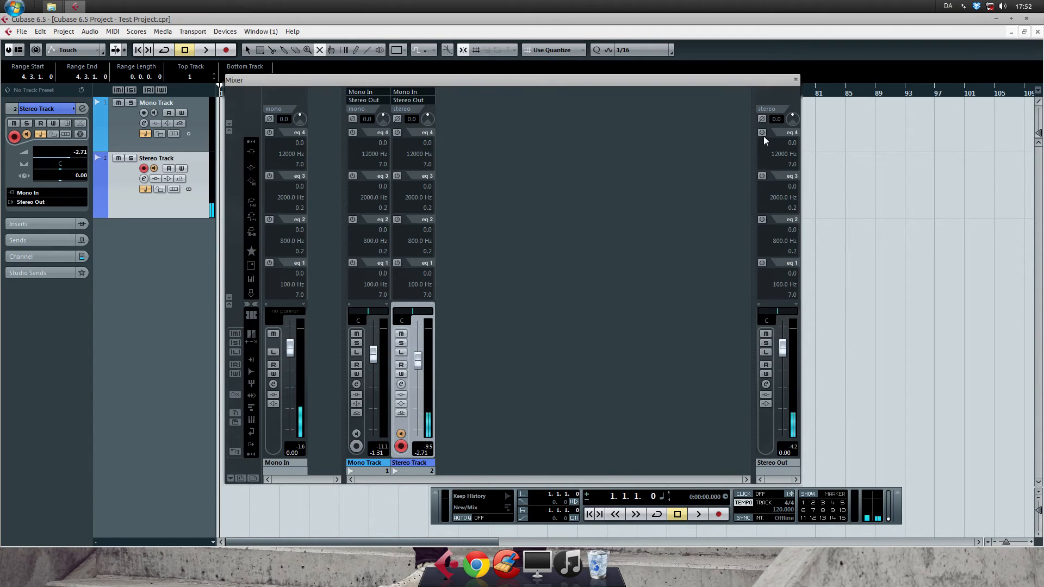
pyautogui.click(250, 151)
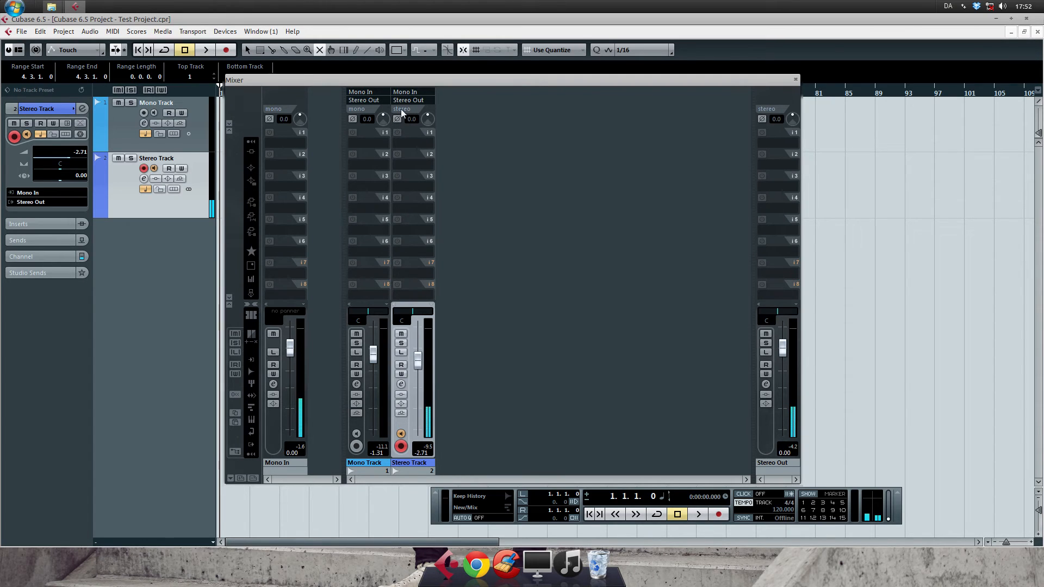
pyautogui.click(144, 122)
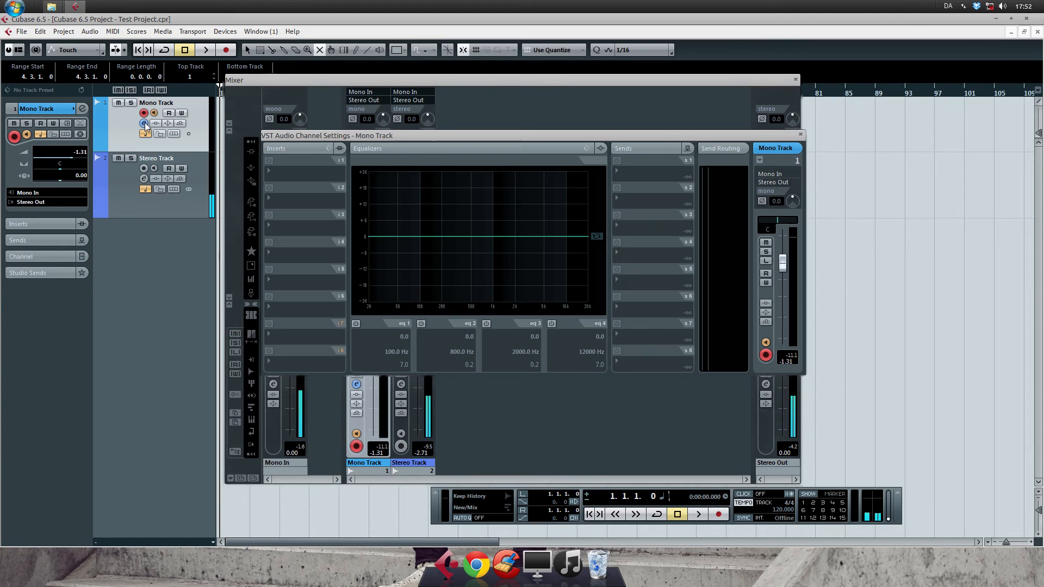
pyautogui.click(799, 136)
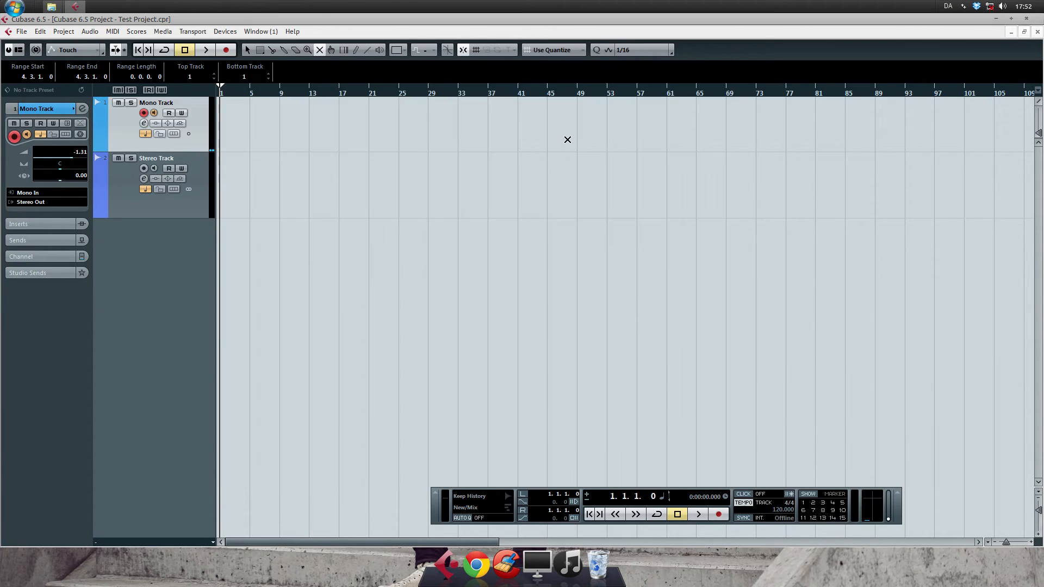
pyautogui.press('1')
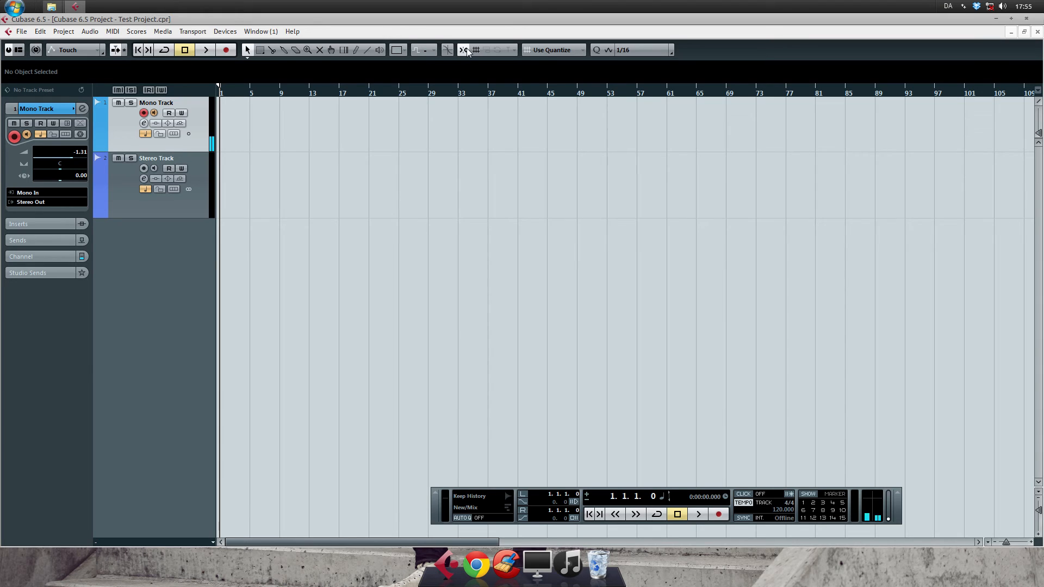
# Hide and show the Inspector twice through the window layout setup, leaving it shown
pyautogui.click(18, 50)
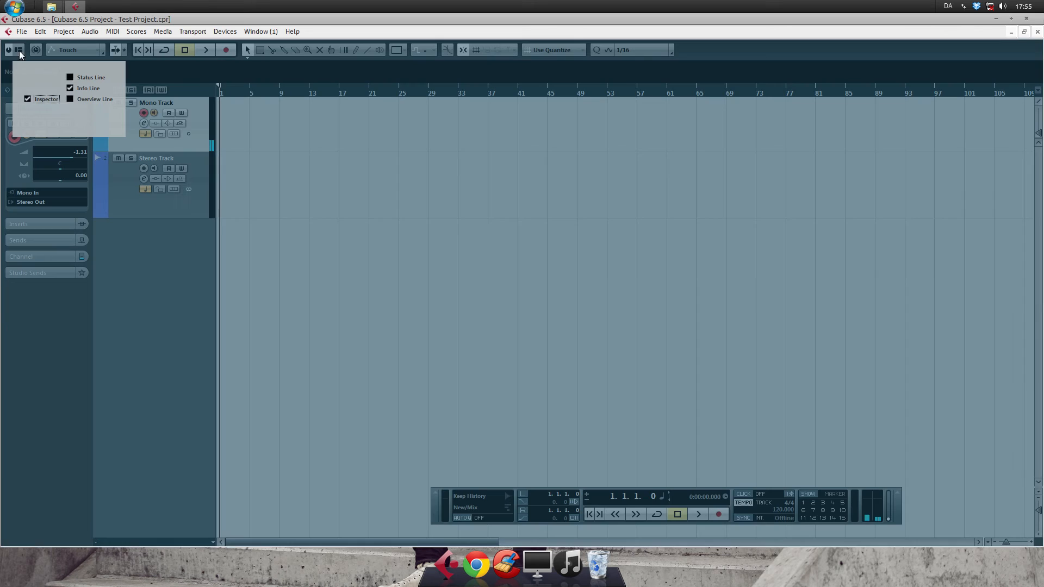
pyautogui.click(27, 99)
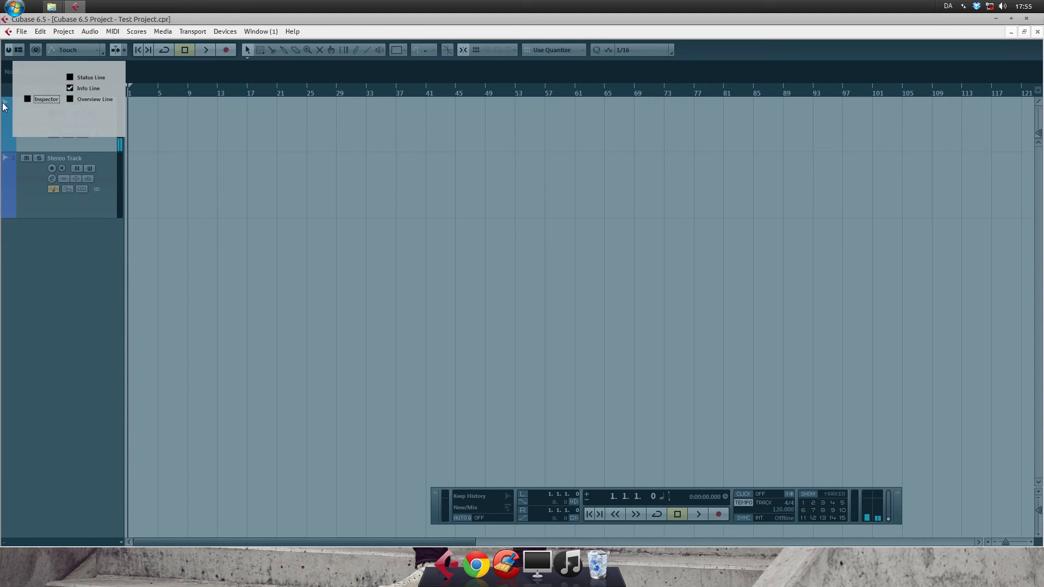
pyautogui.click(27, 99)
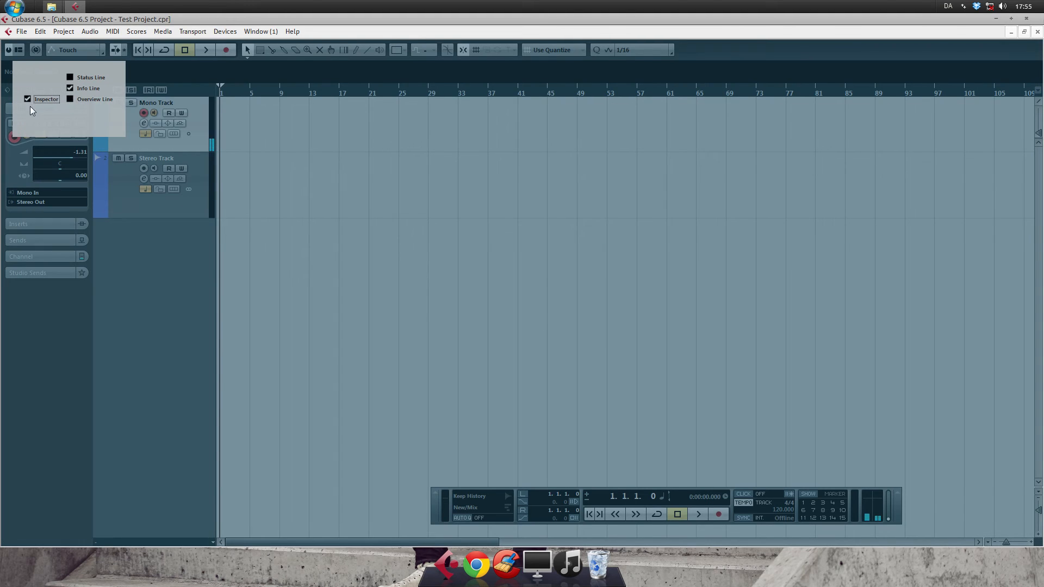
pyautogui.click(27, 99)
pyautogui.click(25, 98)
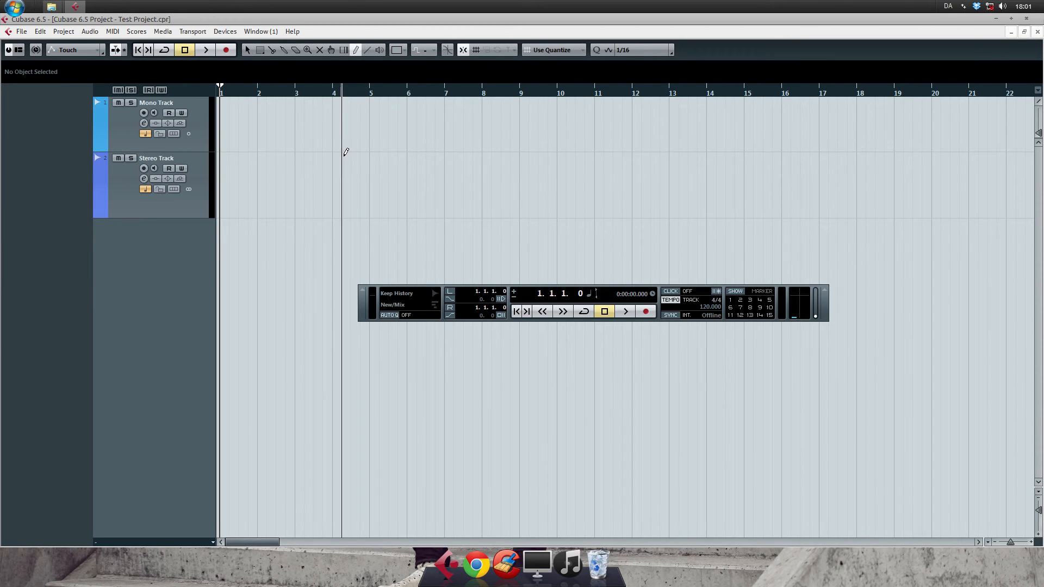
# Select the Mono Track, turn off its monitoring, and check its available input buses without changing Mono In
pyautogui.click(121, 145)
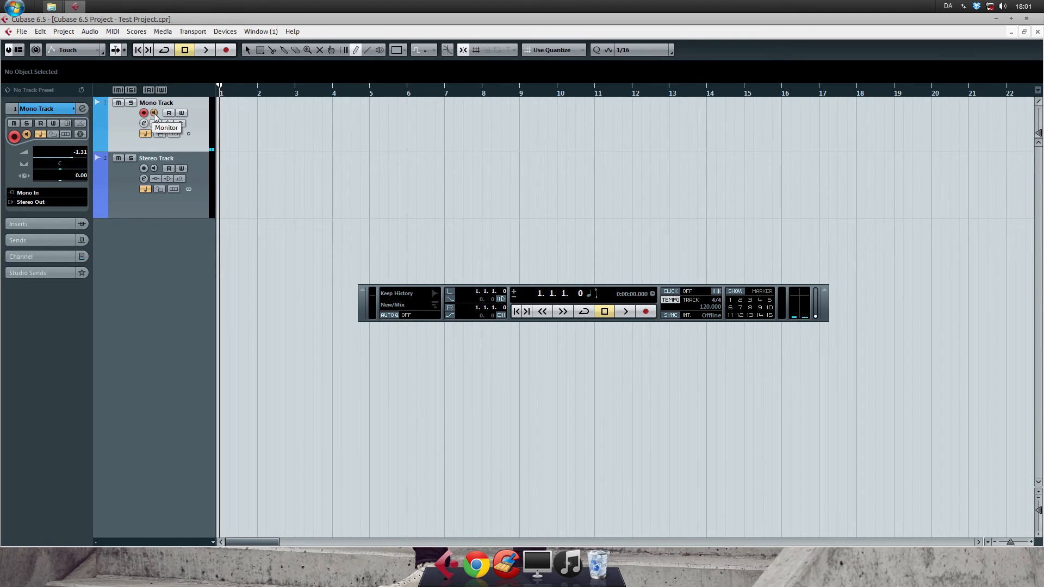
pyautogui.click(31, 193)
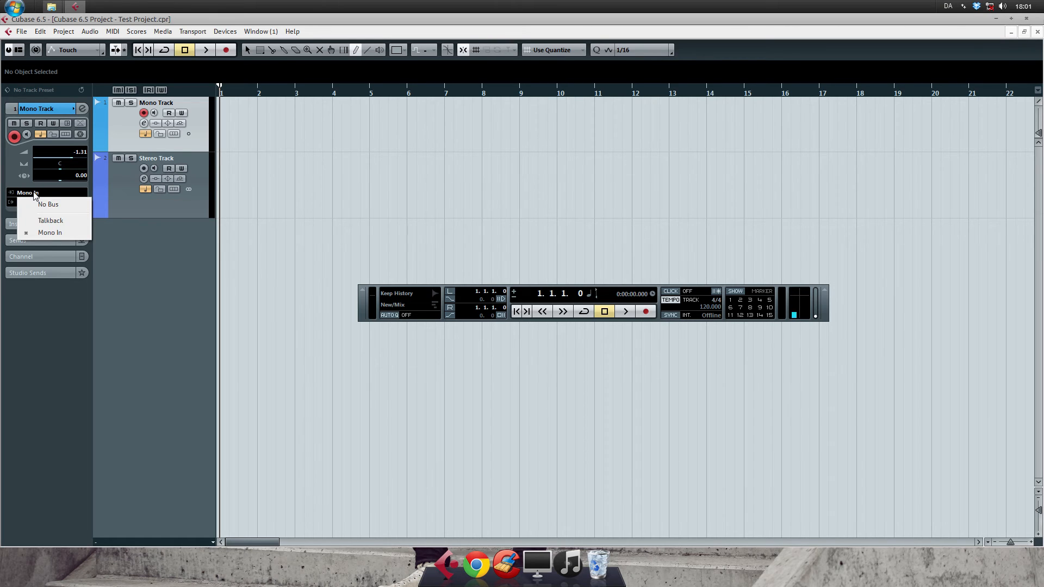
pyautogui.click(10, 173)
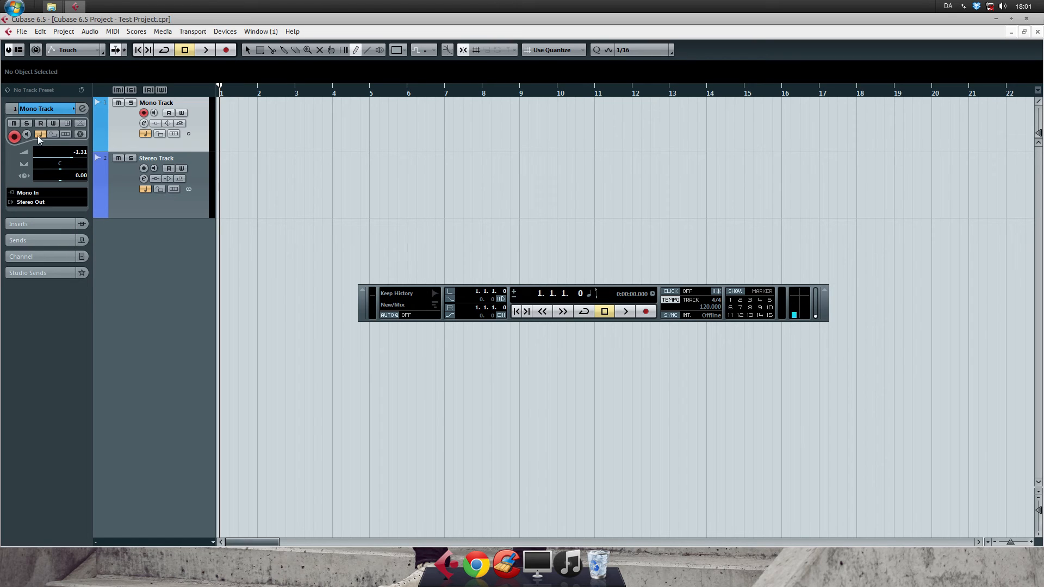
# Open VST Connections and check which device ports are available for the Mono In input bus
pyautogui.click(237, 32)
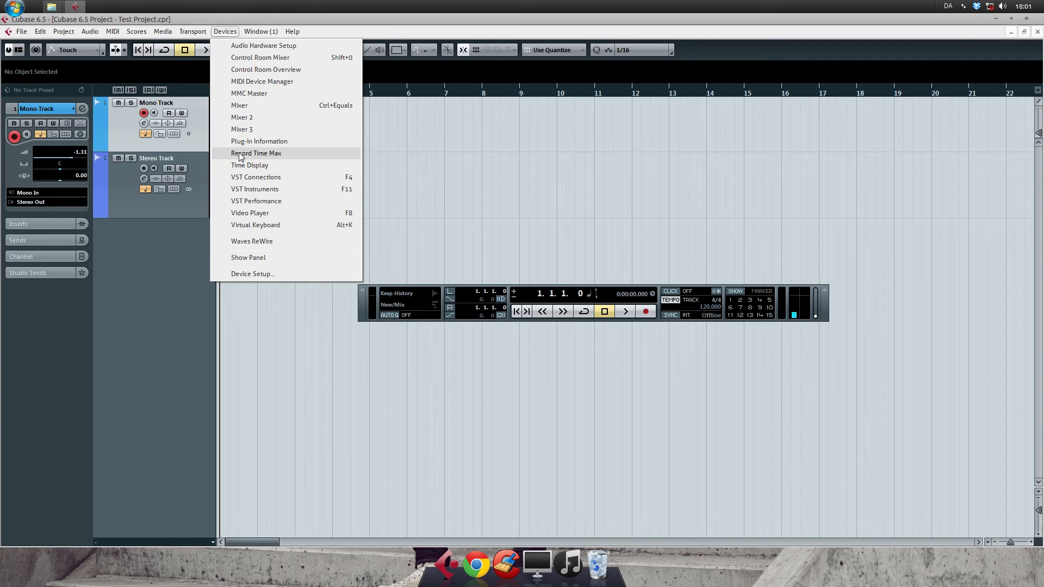
pyautogui.click(249, 180)
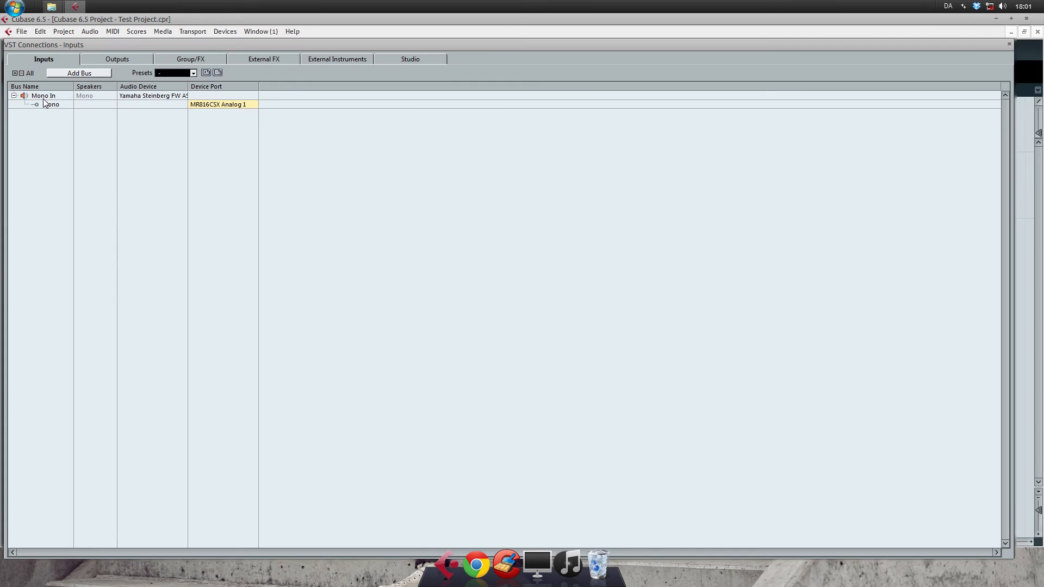
pyautogui.click(243, 105)
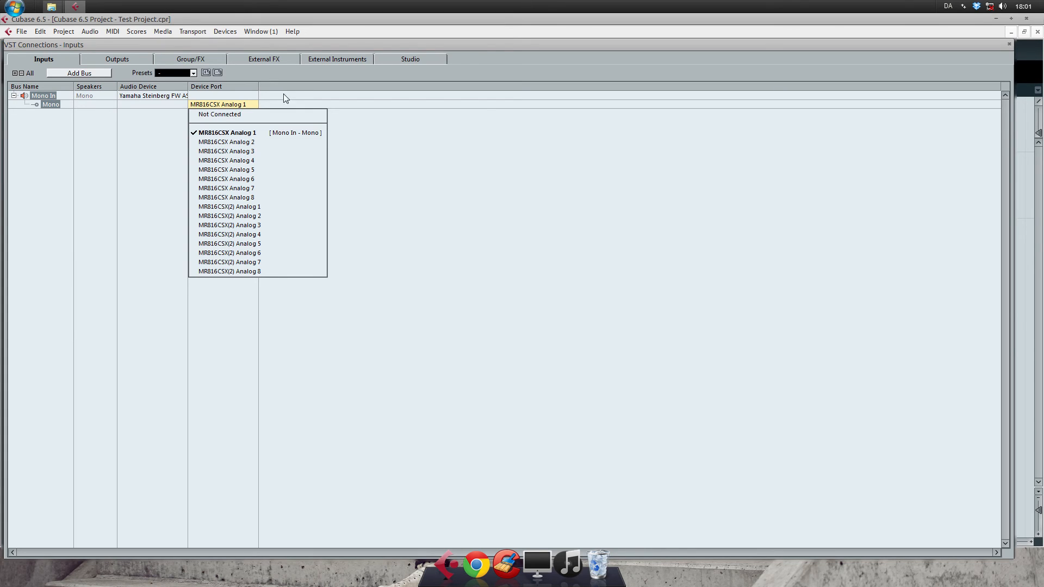
pyautogui.click(297, 79)
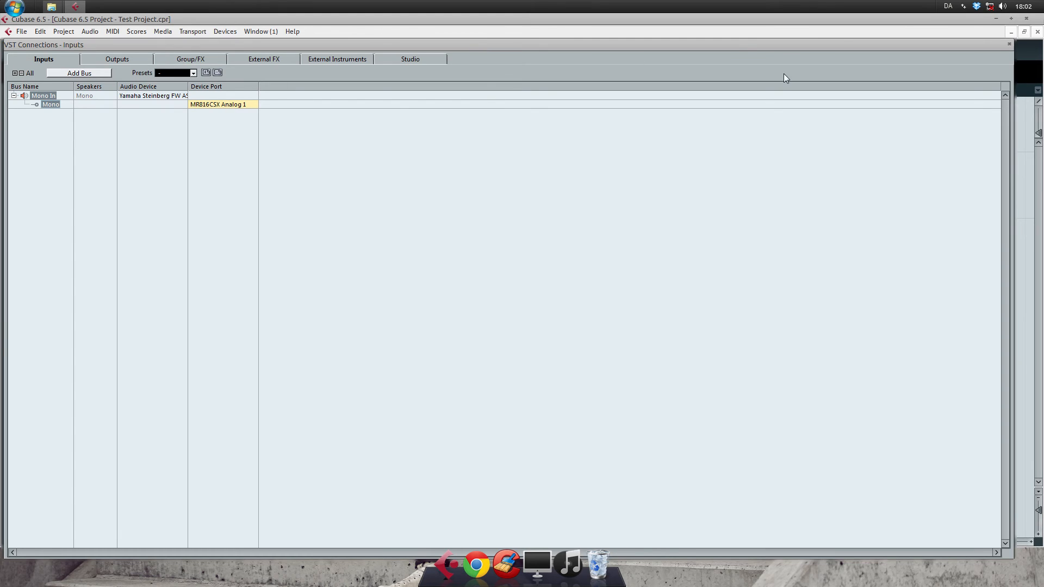
# Close VST Connections, select the Mono Track, and record a take of about two bars from bar 1
pyautogui.click(1008, 45)
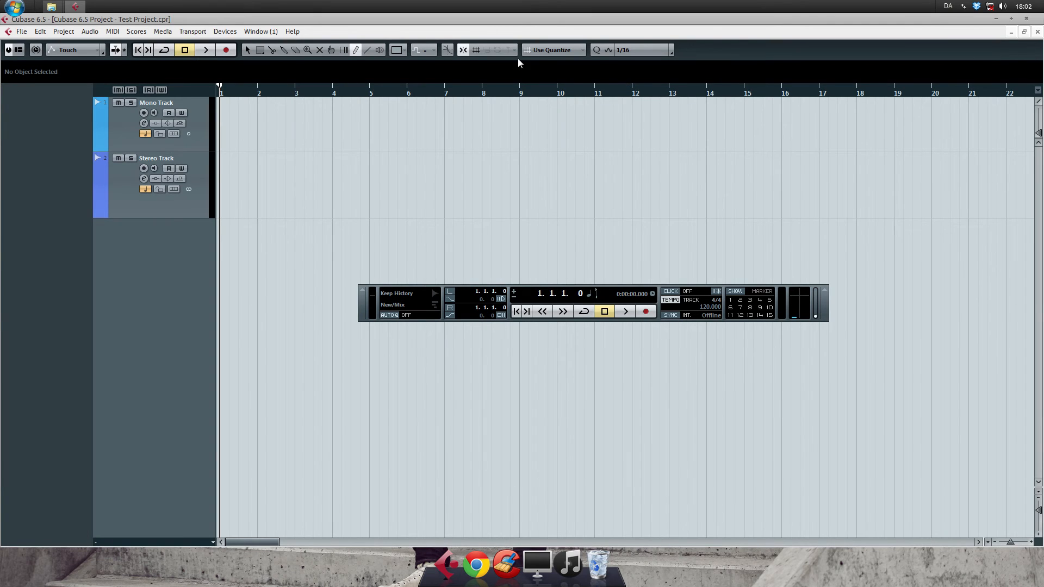
pyautogui.click(126, 121)
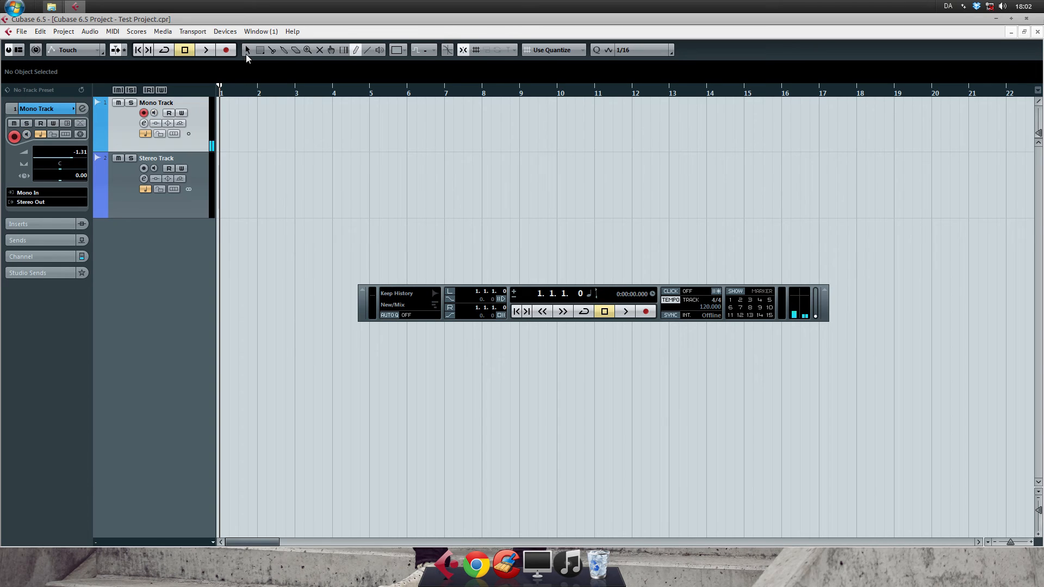
pyautogui.click(645, 312)
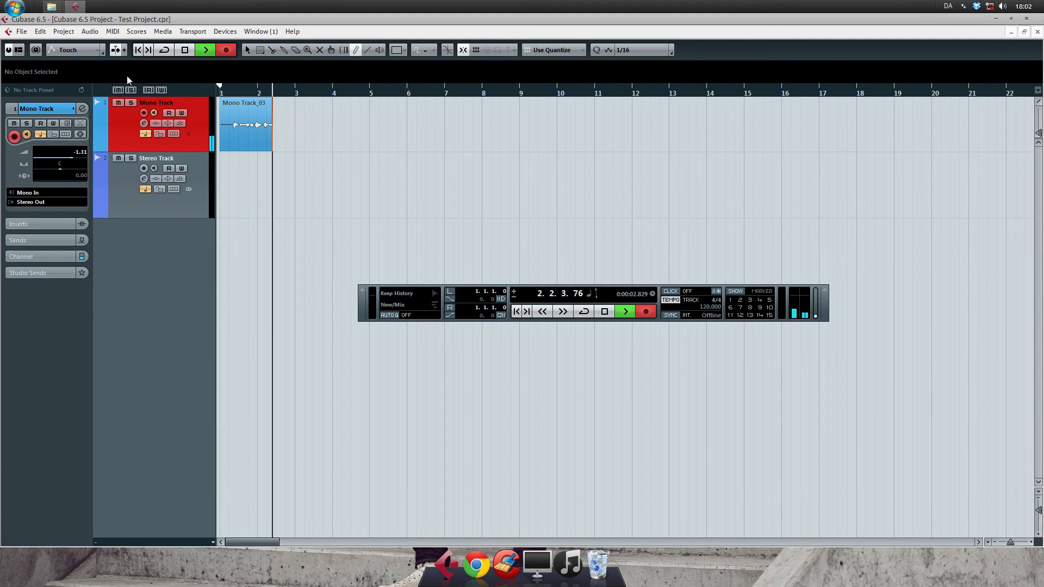
pyautogui.click(186, 50)
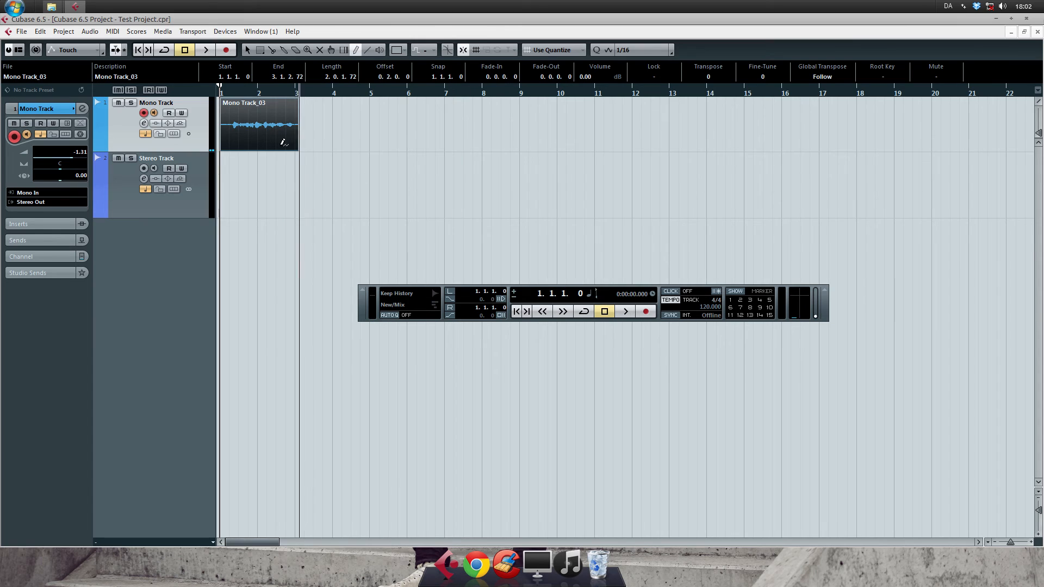
pyautogui.moveTo(230, 91); pyautogui.dragTo(191, 143)
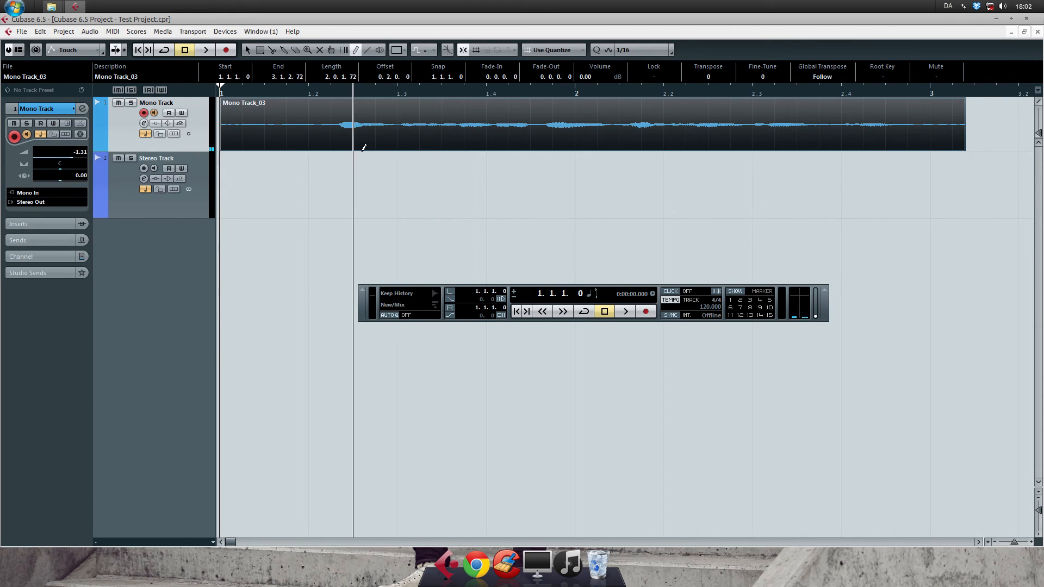
pyautogui.click(321, 171)
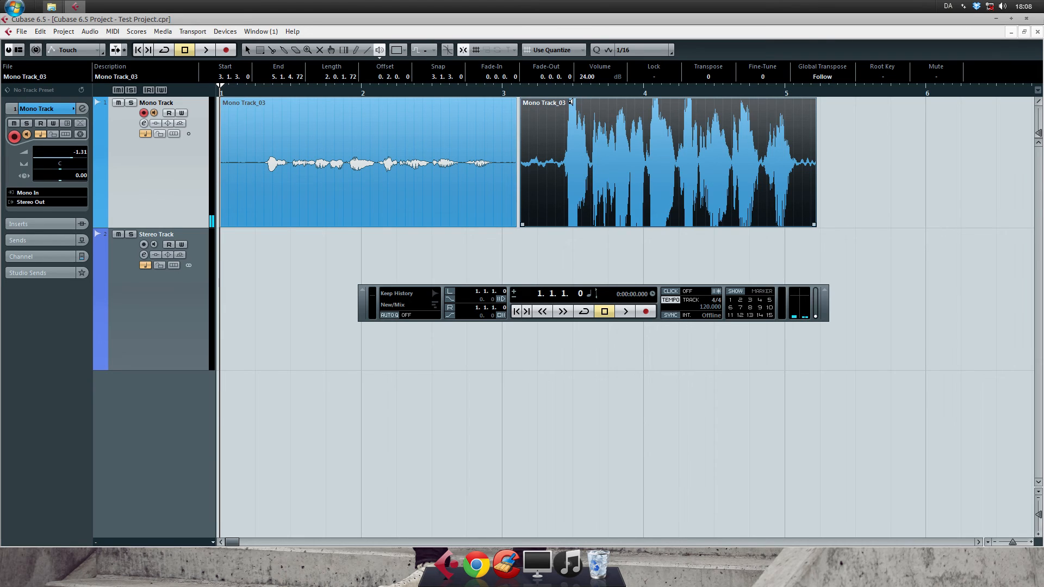
# Open the Mixer, move it aside, lower the Mono In input fader to about -75.3 dB, and close the Mixer
pyautogui.click(247, 49)
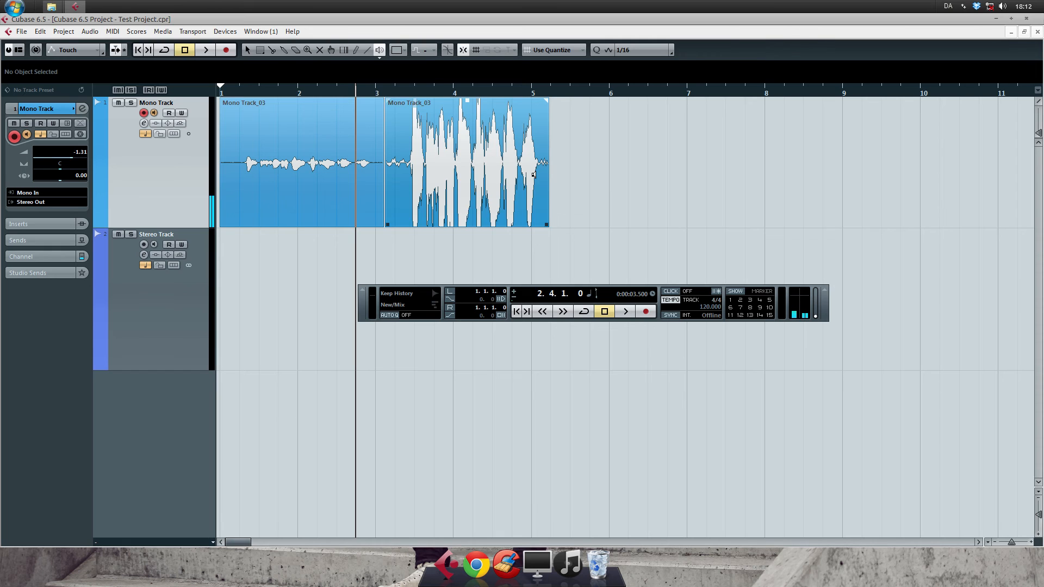
pyautogui.press('F3')
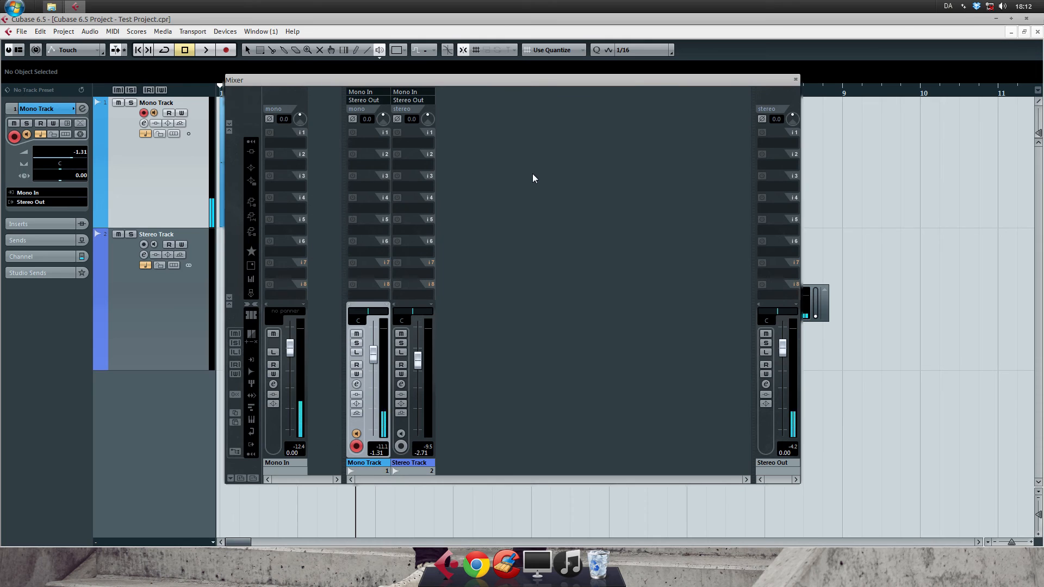
pyautogui.moveTo(345, 83); pyautogui.dragTo(515, 80)
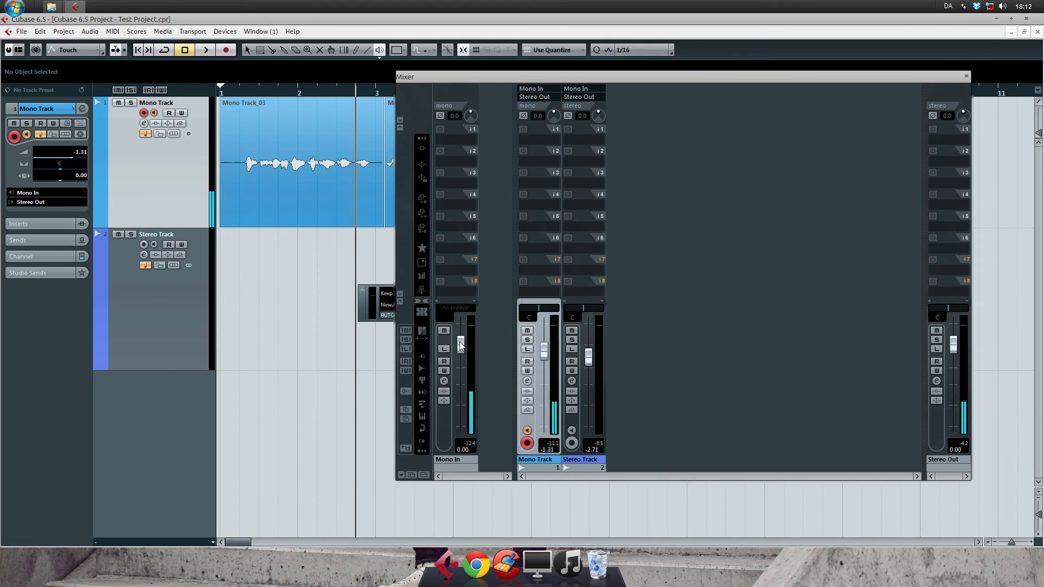
pyautogui.moveTo(467, 352); pyautogui.dragTo(467, 429)
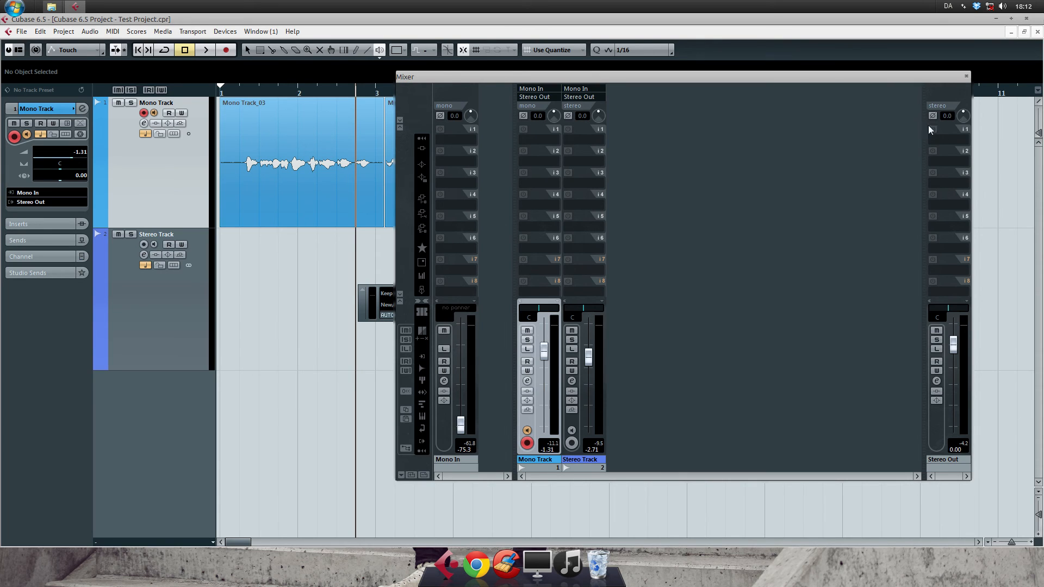
pyautogui.click(965, 78)
# Record a test take on the Mono Track from position 5.3.1, stop recording, and delete the new event
pyautogui.click(570, 93)
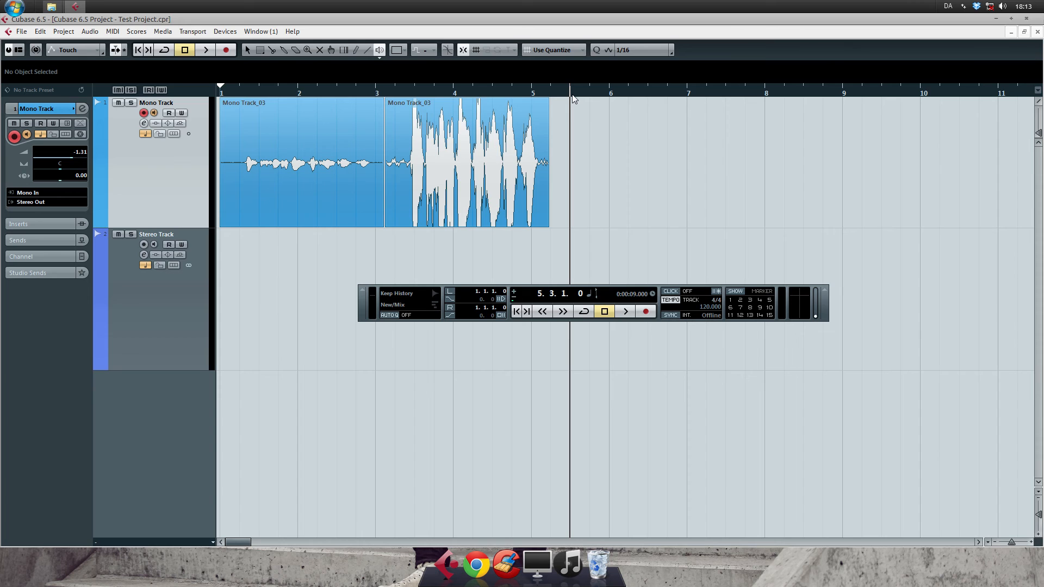
pyautogui.press('KP_Multiply')
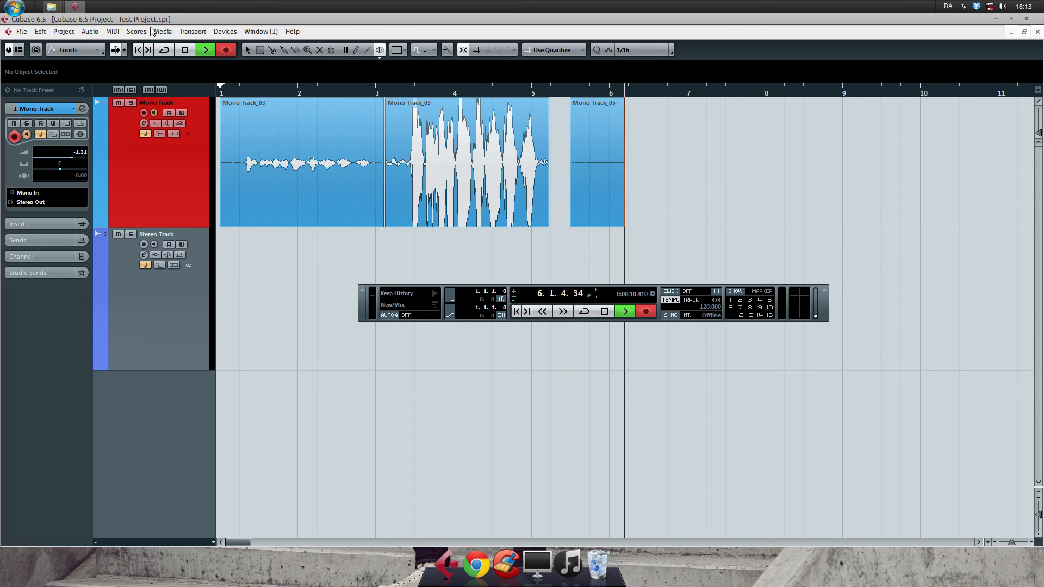
pyautogui.click(183, 50)
pyautogui.click(658, 166)
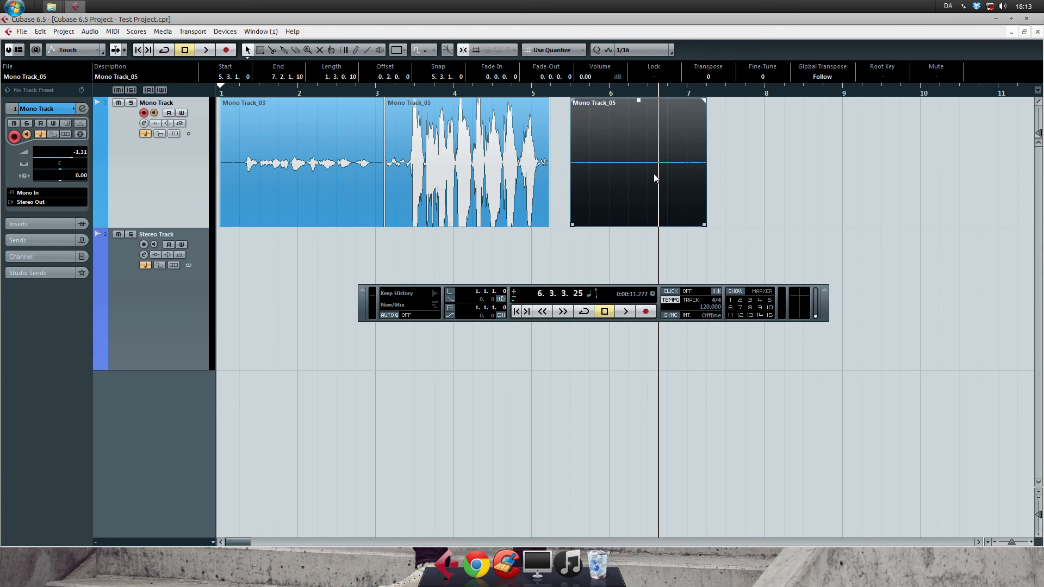
pyautogui.press('Delete')
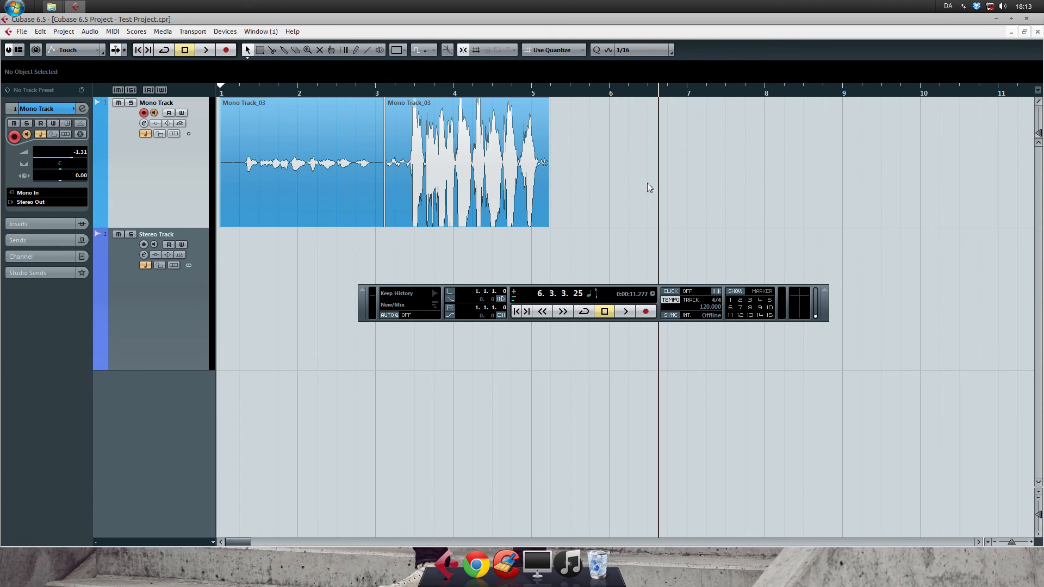
# Set the Mono In input fader to about -5.18 dB in the Mixer, recheck its level, and close the Mixer
pyautogui.press('F3')
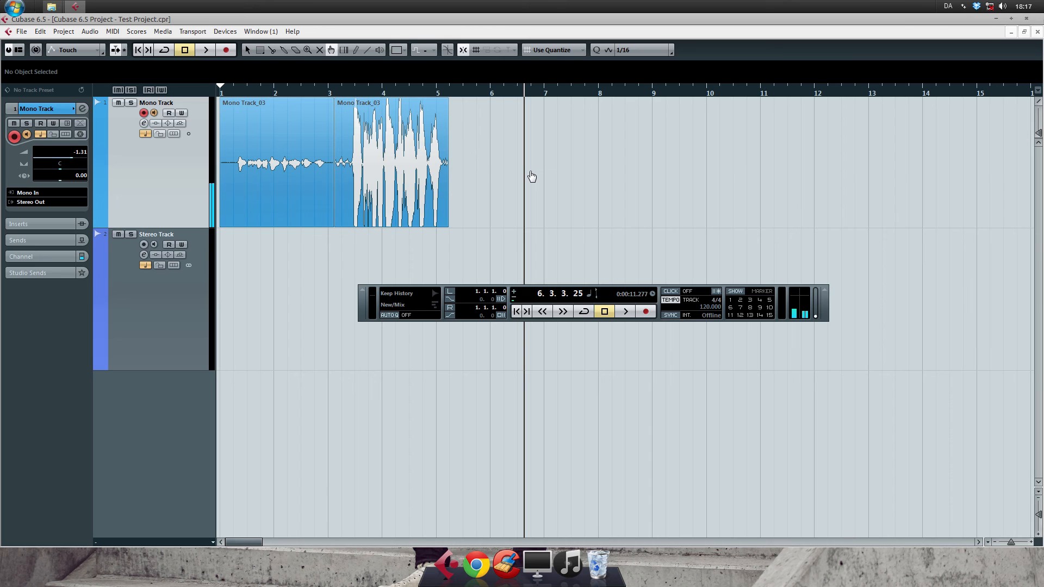
pyautogui.press('F3')
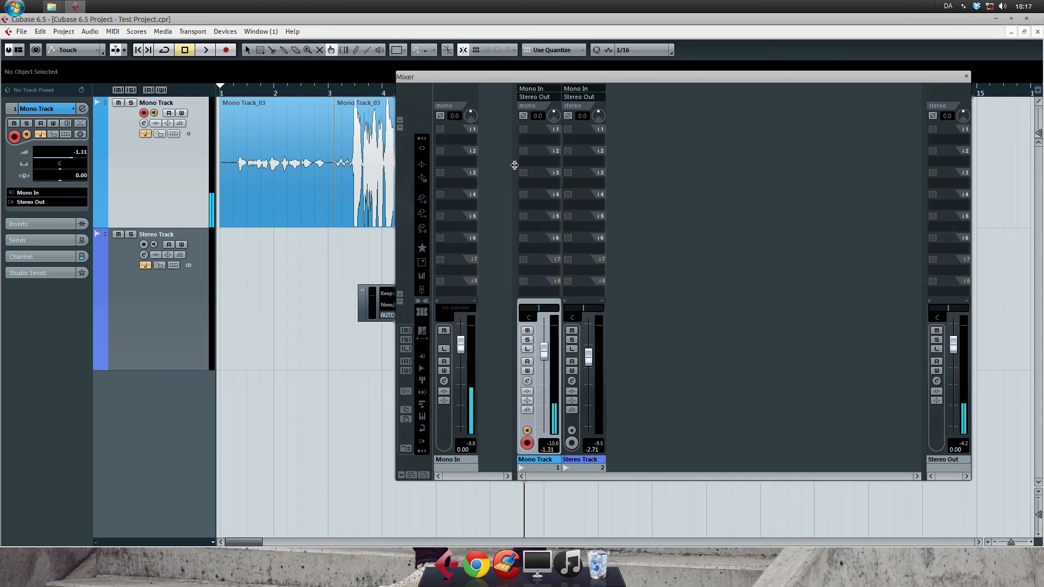
pyautogui.moveTo(468, 340); pyautogui.dragTo(470, 363)
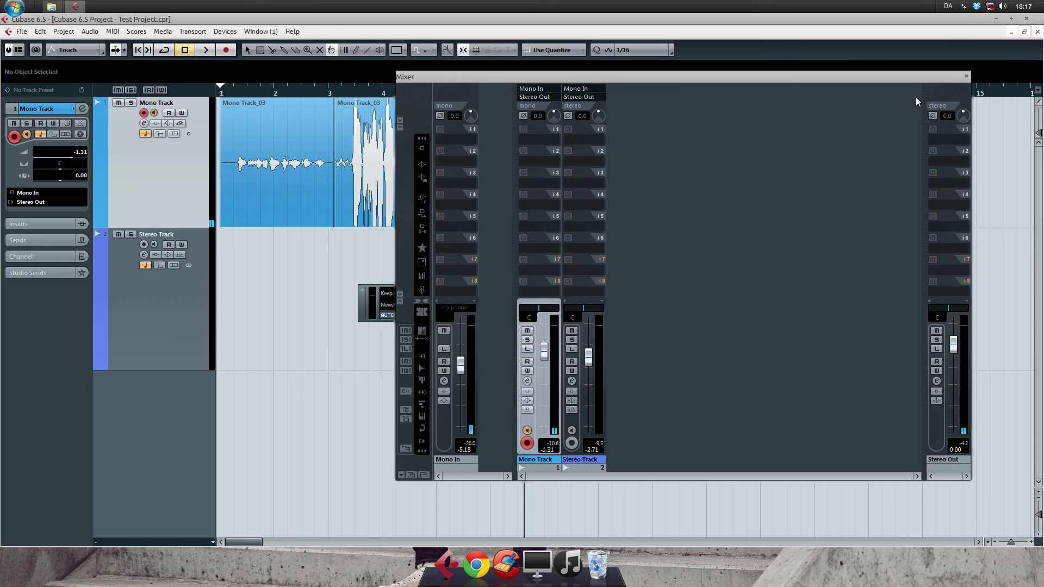
pyautogui.click(965, 76)
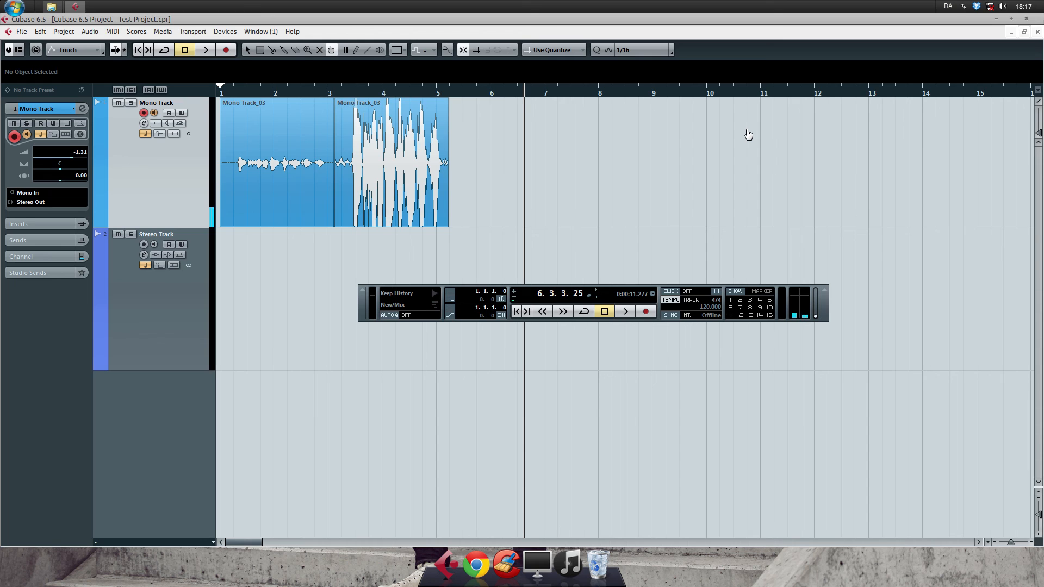
pyautogui.press('F3')
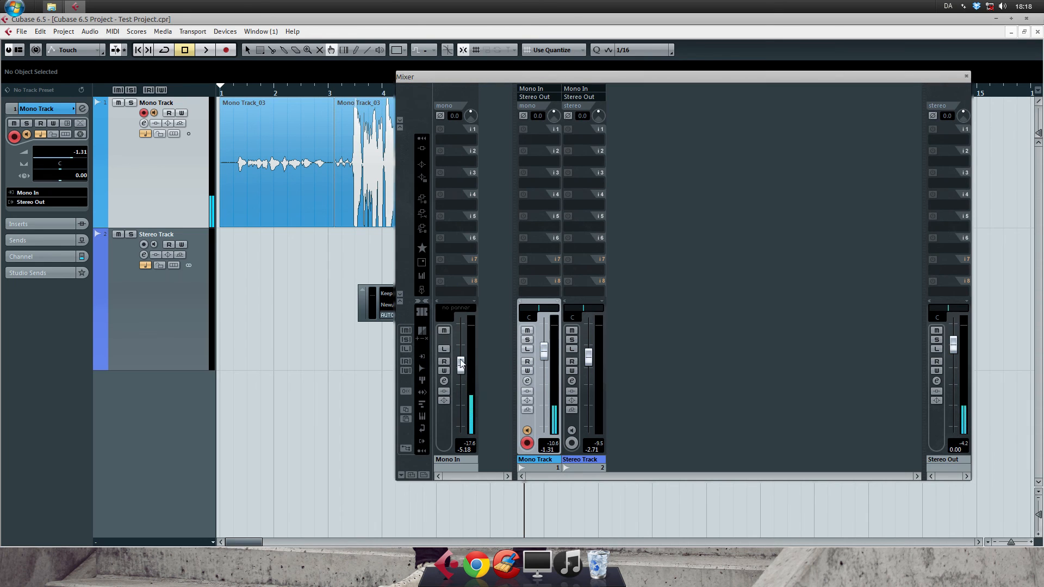
pyautogui.click(966, 76)
# Place the project cursor at 3.4.2 and compare the two Mono Track events' info, leaving the second one selected
pyautogui.moveTo(523, 93); pyautogui.dragTo(489, 93)
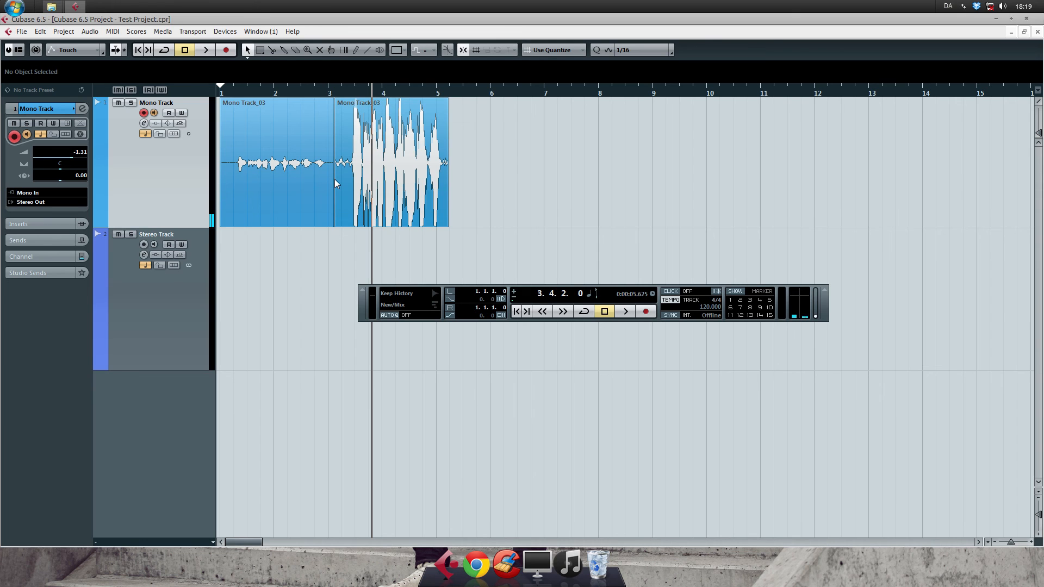
pyautogui.click(382, 156)
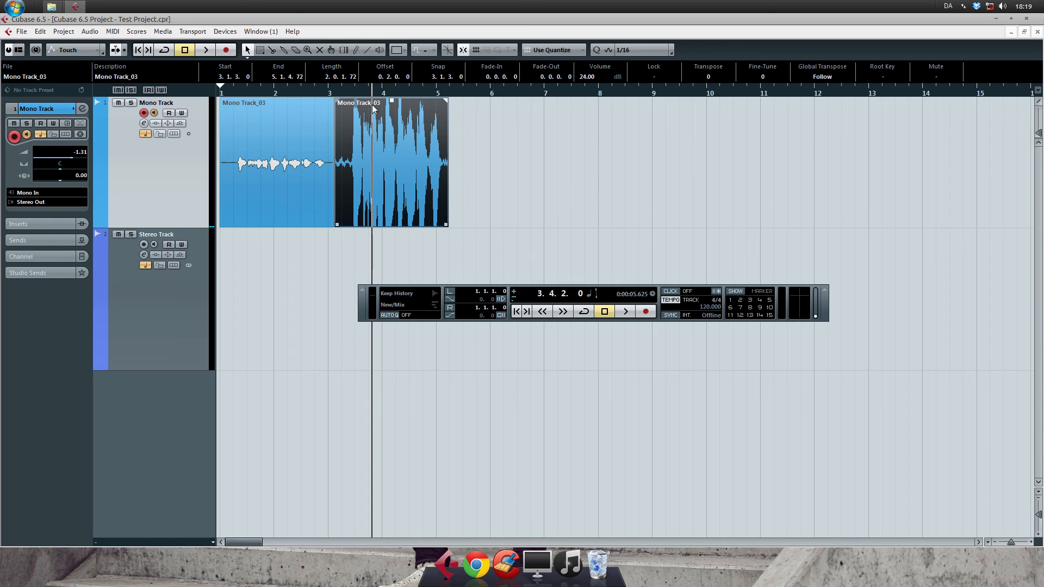
pyautogui.click(283, 134)
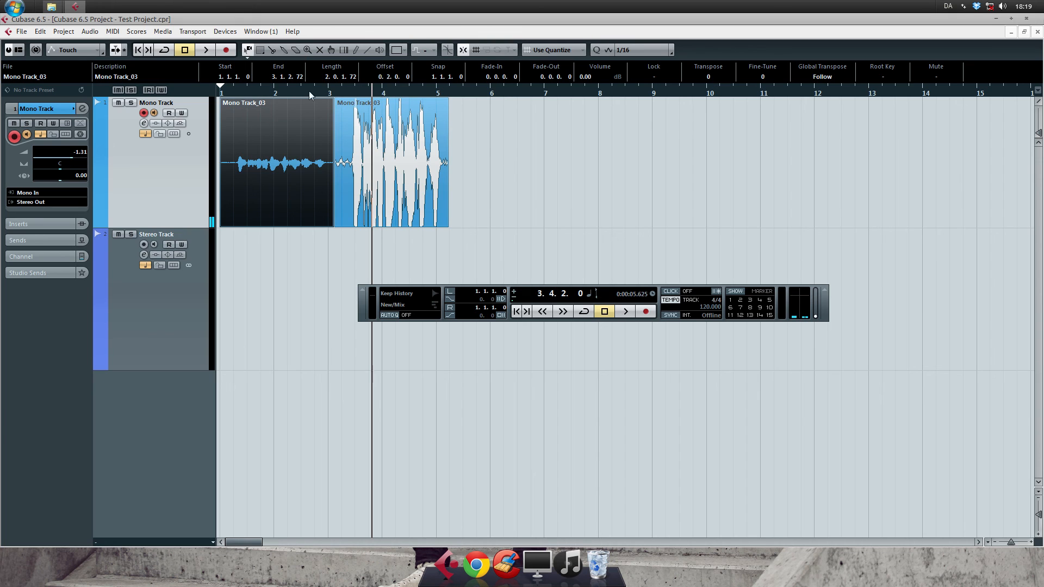
pyautogui.click(349, 126)
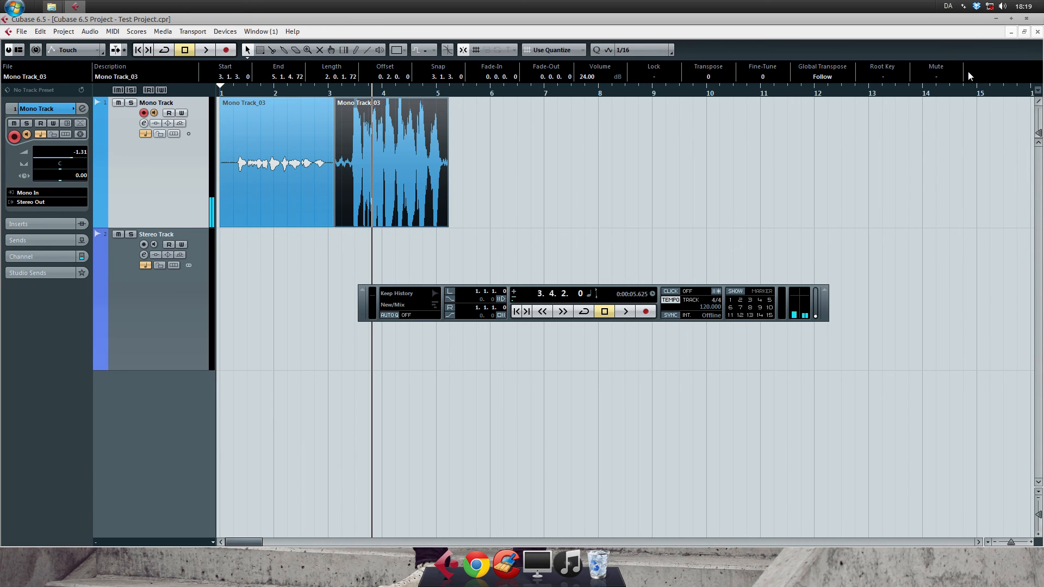
# Hide and show the Info Line through the window layout setup, leaving it shown
pyautogui.click(19, 50)
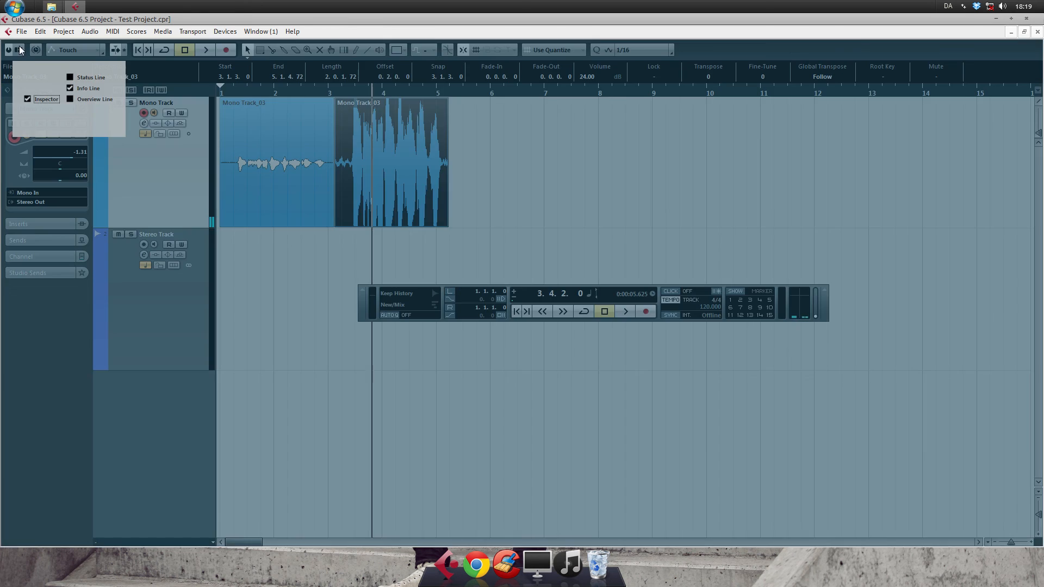
pyautogui.click(70, 88)
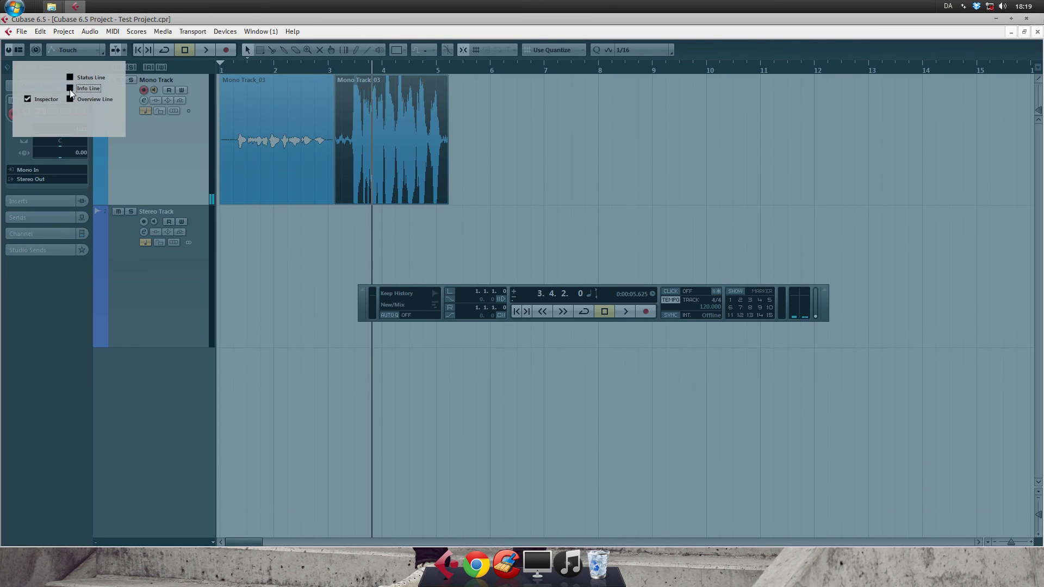
pyautogui.click(70, 88)
pyautogui.click(348, 149)
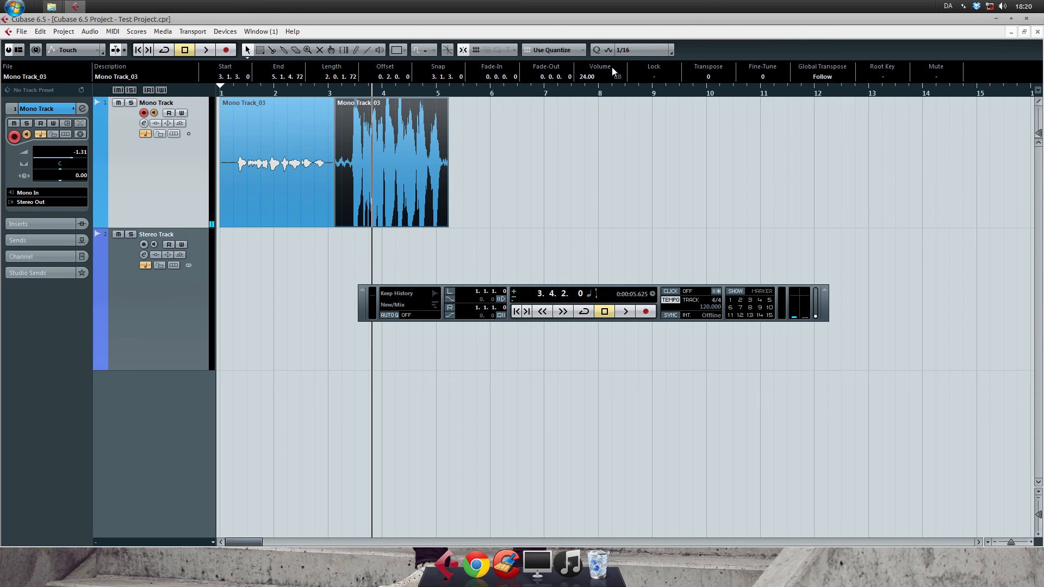
# Set the second Mono Track event's volume to 15.90 dB and check its Lock options without choosing another
pyautogui.moveTo(588, 73)
pyautogui.mouseDown()
pyautogui.moveTo(592, 99)
pyautogui.moveTo(601, 57)
pyautogui.moveTo(604, 67)
pyautogui.mouseUp()
pyautogui.click(653, 75)
pyautogui.click(651, 73)
pyautogui.click(651, 74)
pyautogui.click(654, 76)
pyautogui.click(657, 78)
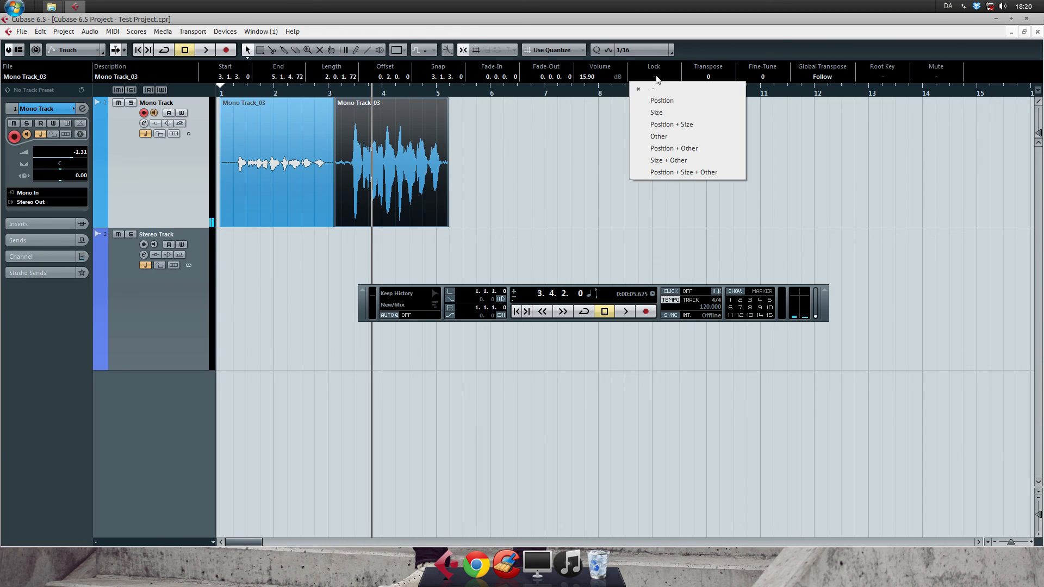
pyautogui.click(658, 70)
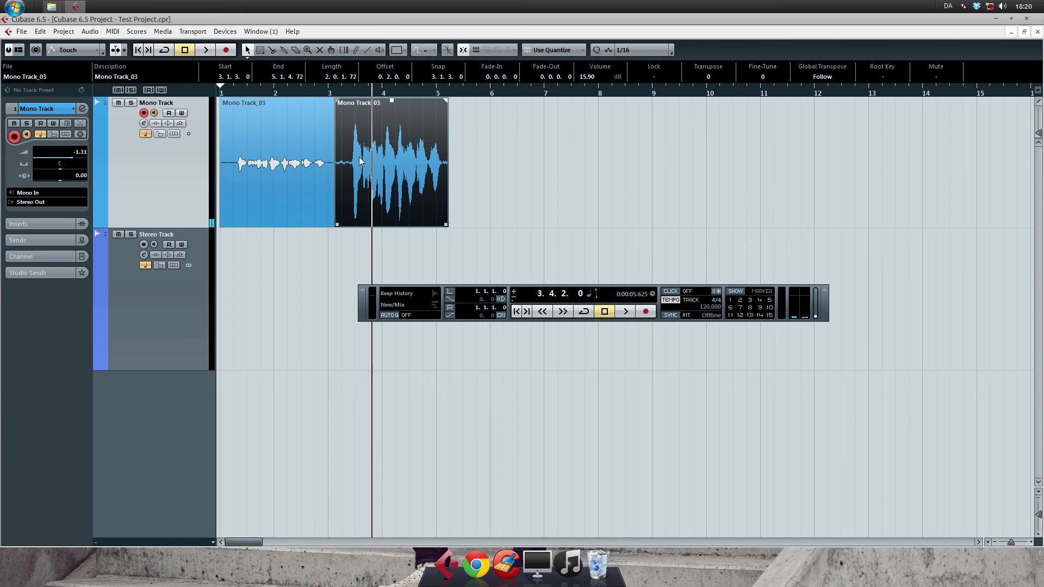
# Mute and unmute the second Mono Track event, and open its Transpose value without changing it
pyautogui.click(936, 77)
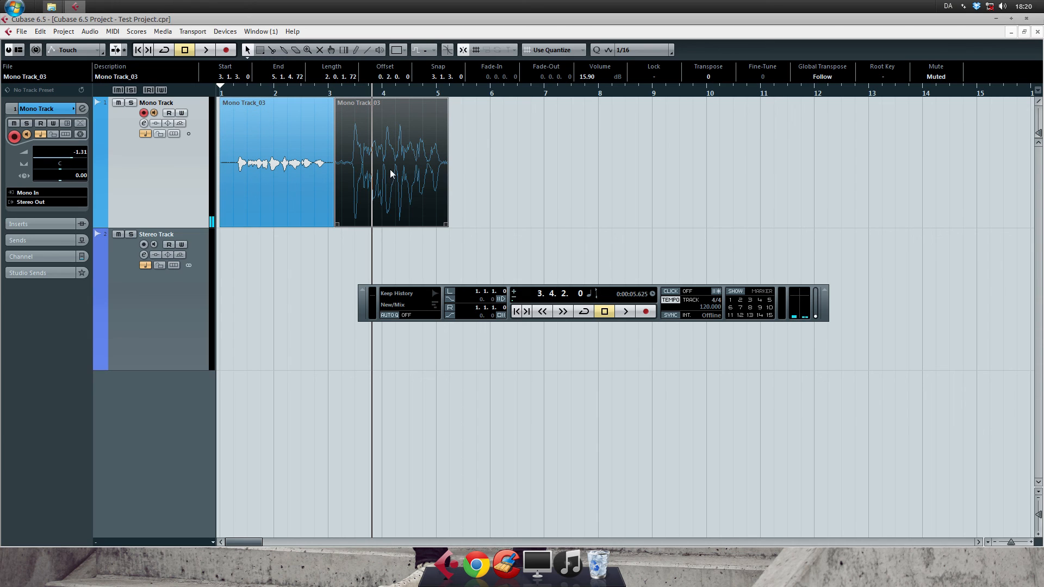
pyautogui.click(952, 76)
pyautogui.click(706, 76)
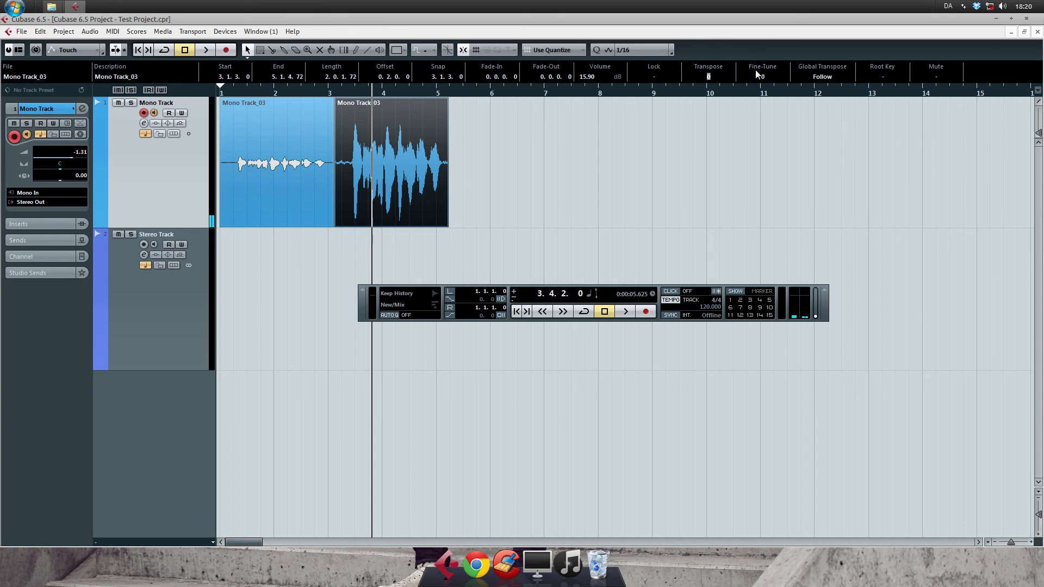
pyautogui.click(749, 45)
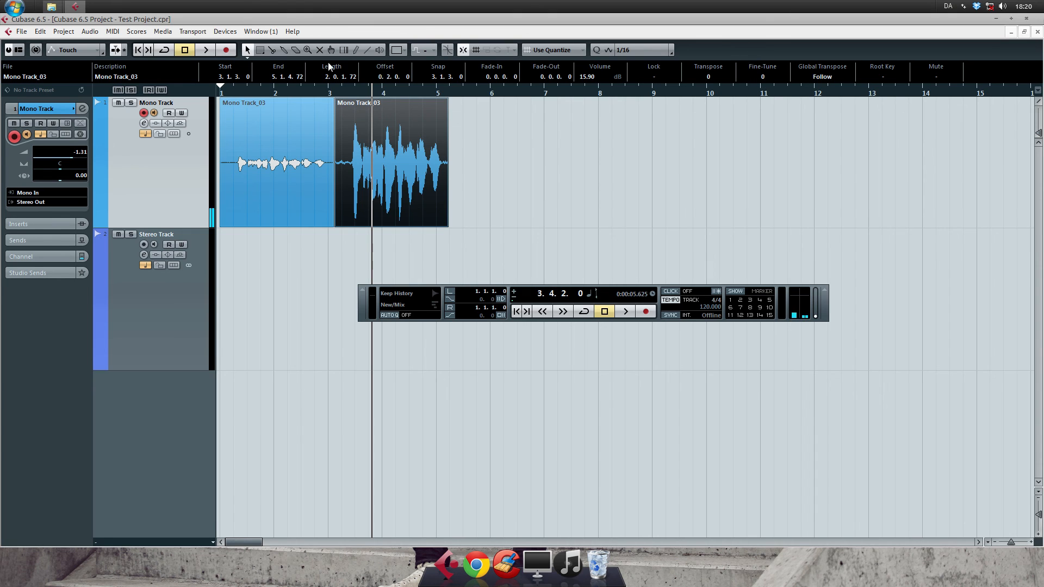